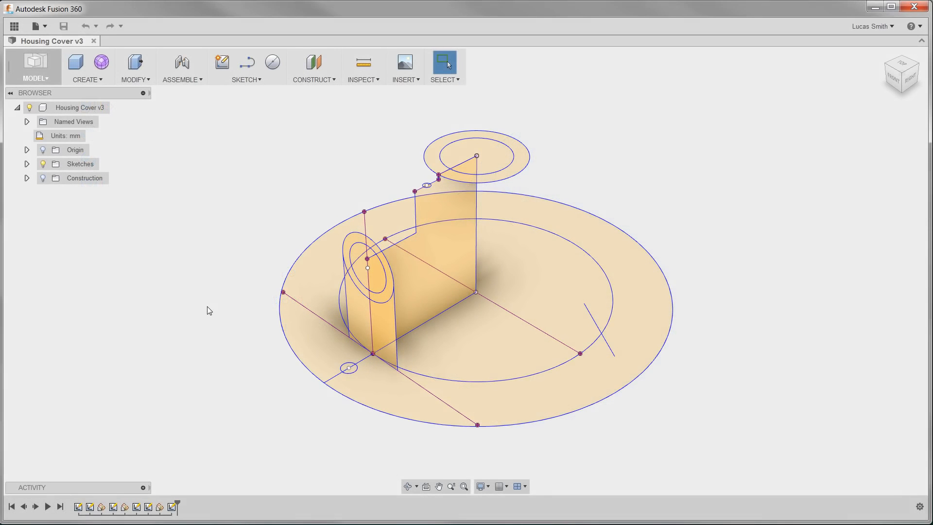
pyautogui.moveTo(207, 307)
pyautogui.keyDown('shift'); pyautogui.mouseDown(button='middle')
pyautogui.moveTo(206, 279)
pyautogui.moveTo(267, 282)
pyautogui.moveTo(206, 285)
pyautogui.moveTo(205, 305)
pyautogui.mouseUp(button='middle'); pyautogui.keyUp('shift')
pyautogui.press('Escape')
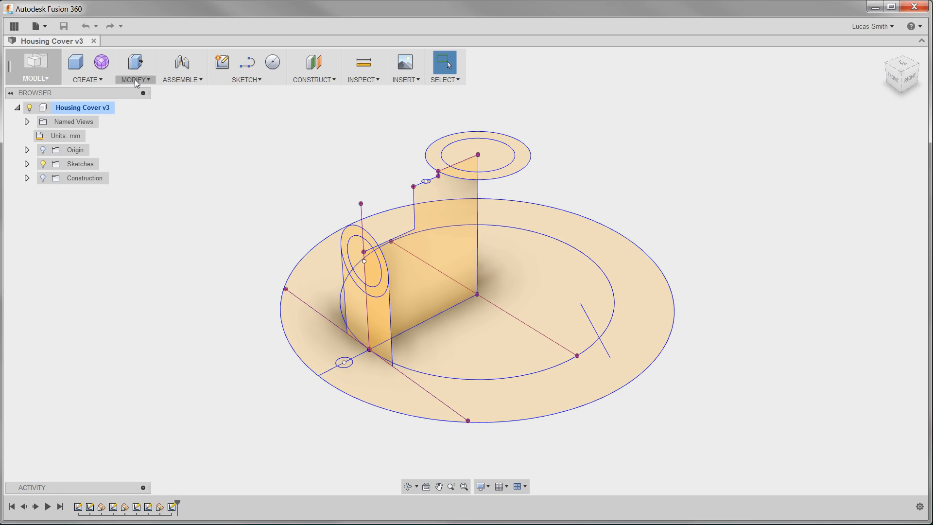
pyautogui.click(100, 79)
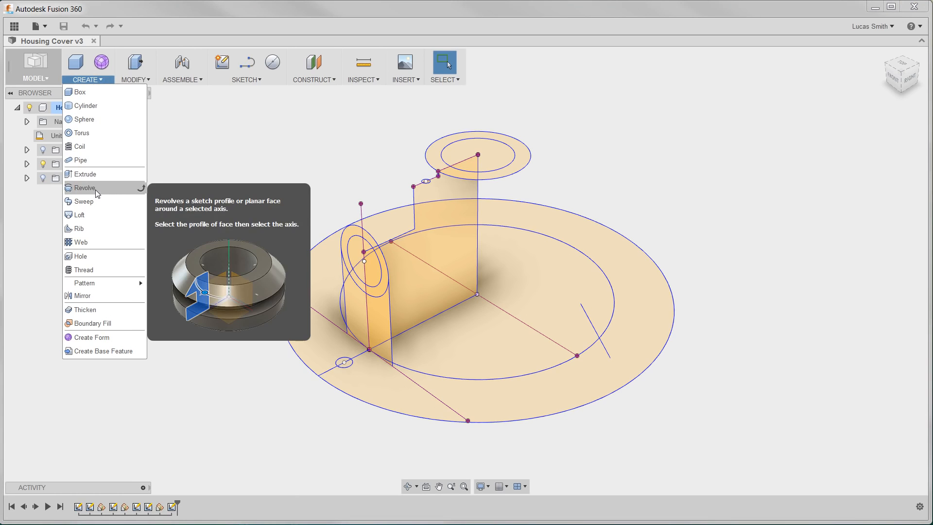
pyautogui.click(136, 80)
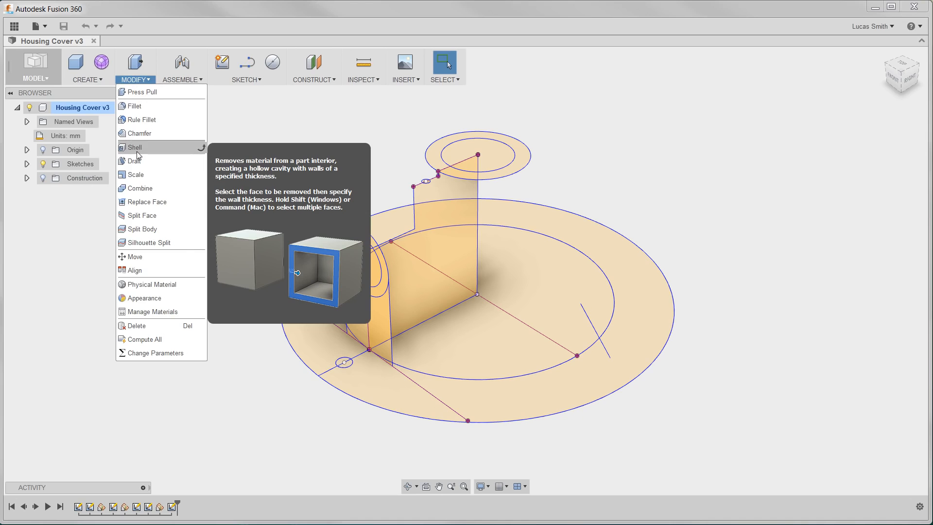
pyautogui.click(238, 122)
# Expand the Sketches folder and hide every sketch except Sketch1
pyautogui.click(26, 164)
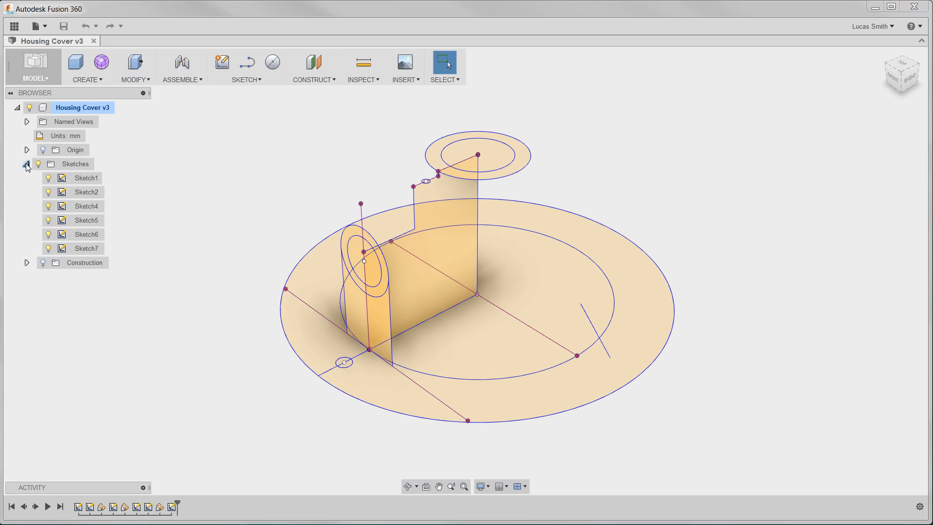
pyautogui.click(48, 193)
pyautogui.click(48, 206)
pyautogui.click(48, 221)
pyautogui.click(48, 235)
pyautogui.click(48, 248)
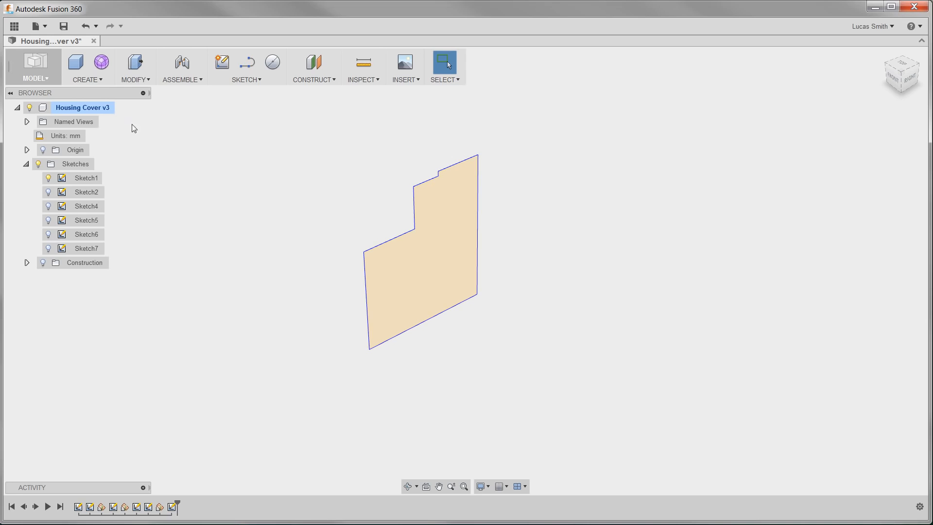
# Revolve the Sketch1 profile 360 deg around its vertical edge as a new body
pyautogui.click(98, 81)
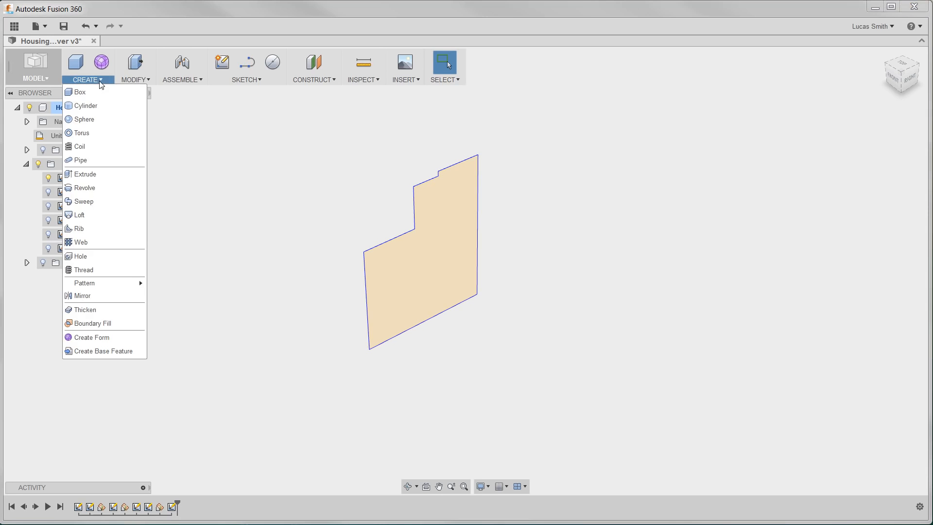
pyautogui.click(104, 191)
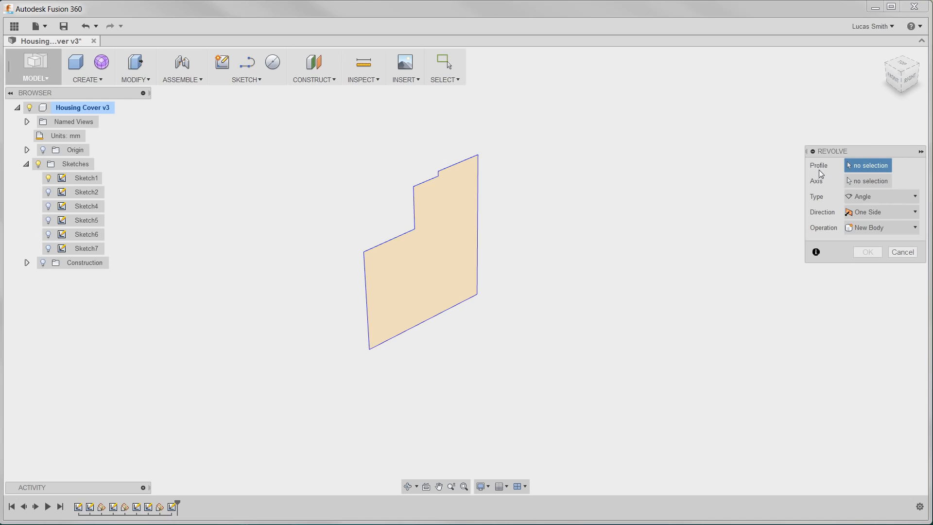
pyautogui.click(445, 235)
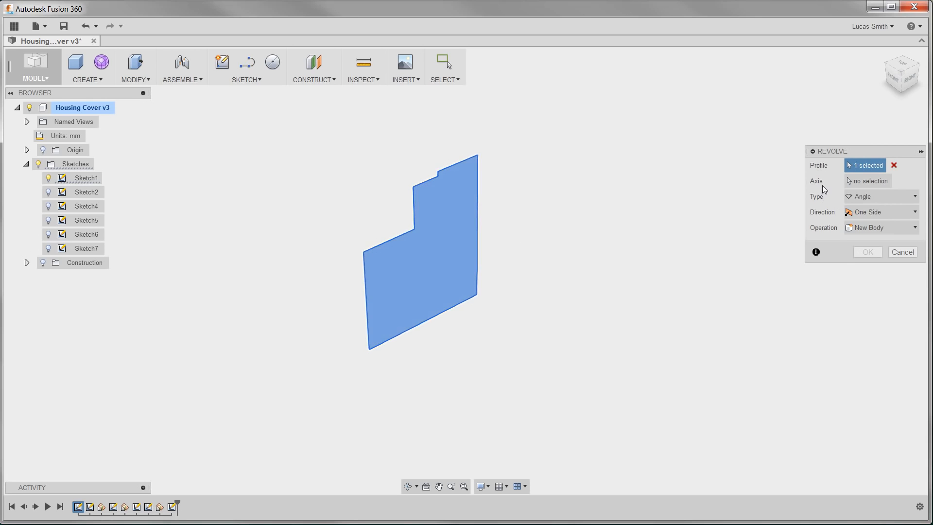
pyautogui.click(861, 183)
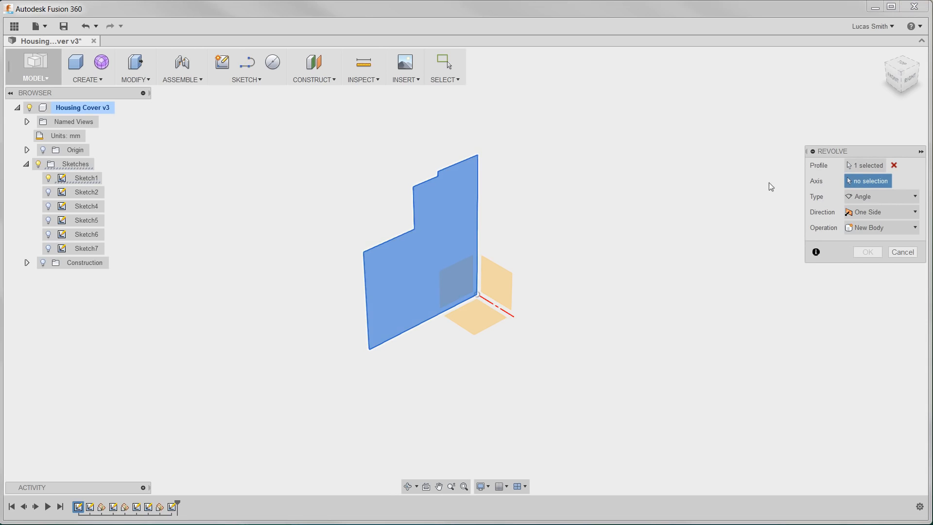
pyautogui.click(478, 214)
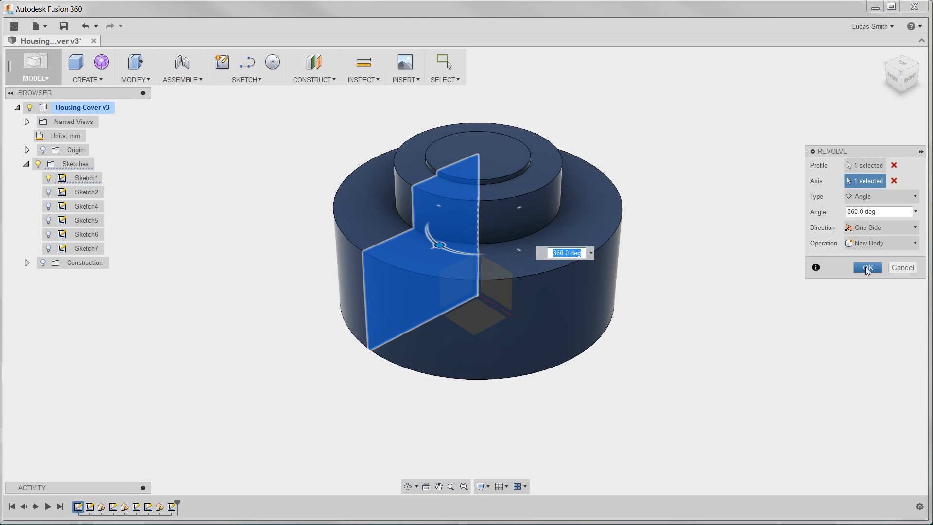
pyautogui.click(868, 267)
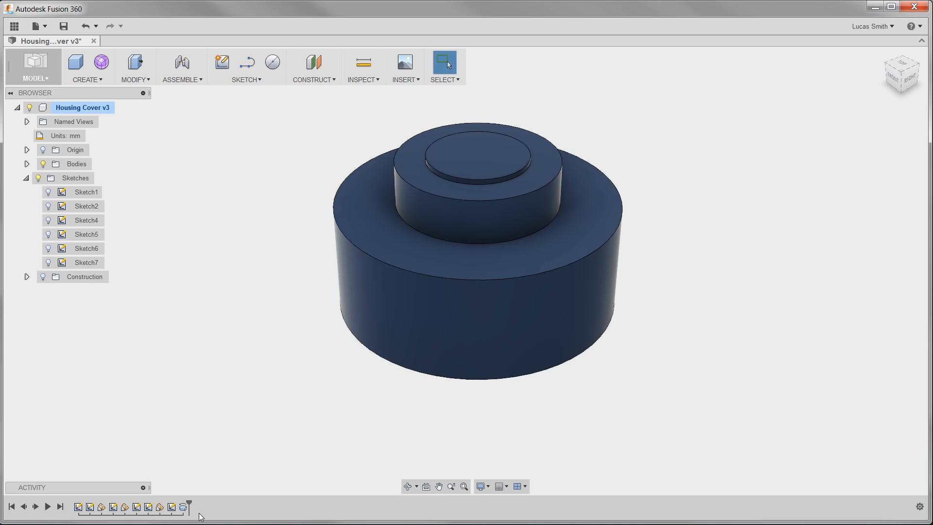
pyautogui.click(181, 508)
pyautogui.moveTo(177, 508)
pyautogui.mouseDown()
pyautogui.moveTo(154, 509)
pyautogui.moveTo(190, 513)
pyautogui.mouseUp()
pyautogui.click(159, 509)
pyautogui.click(184, 509)
pyautogui.rightClick(184, 509)
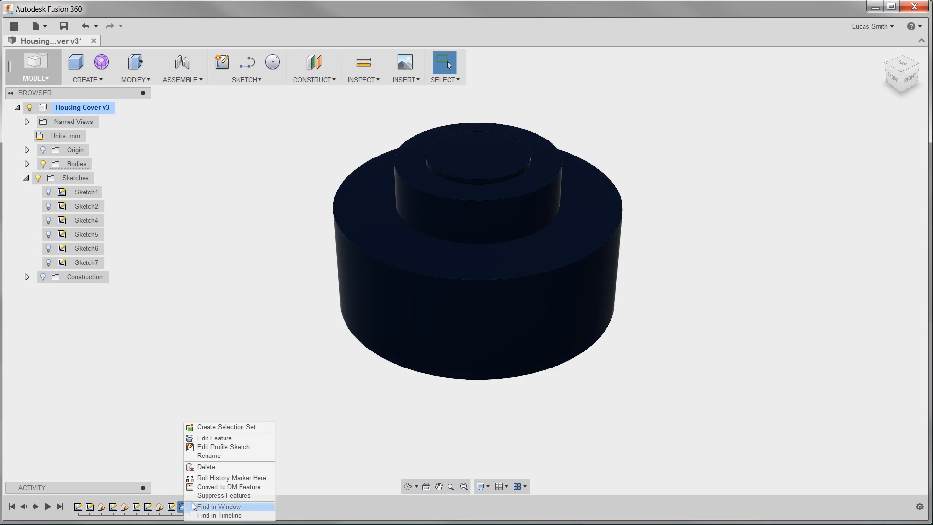
pyautogui.click(198, 494)
pyautogui.rightClick(184, 510)
pyautogui.click(199, 495)
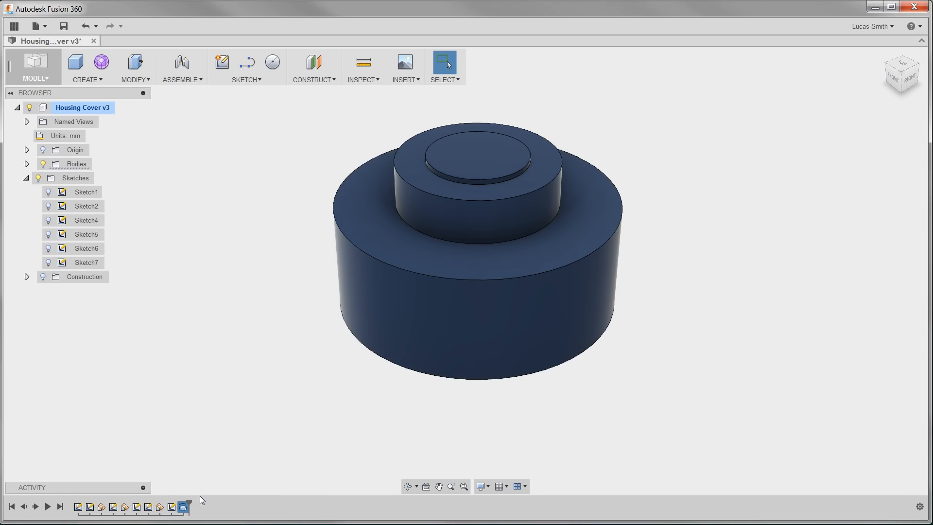
pyautogui.moveTo(188, 500)
pyautogui.mouseDown()
pyautogui.moveTo(132, 505)
pyautogui.moveTo(195, 504)
pyautogui.mouseUp()
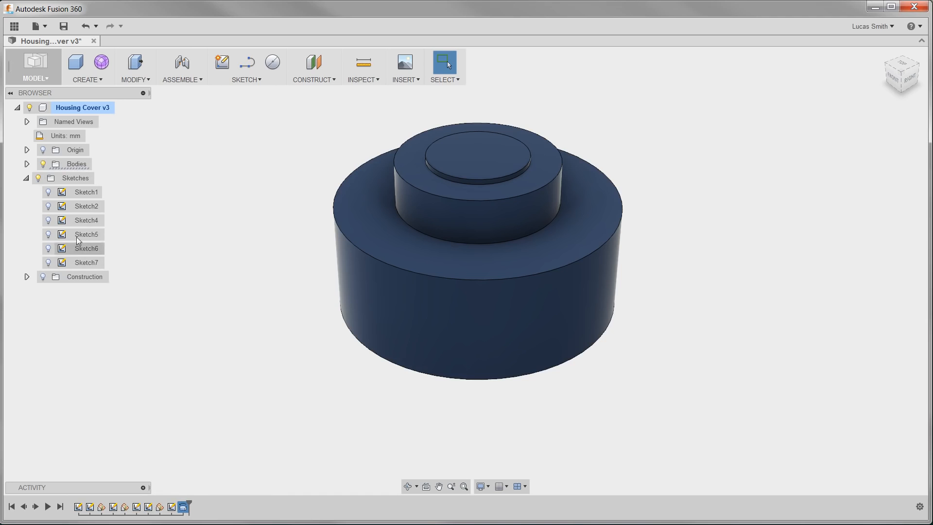
# Show Sketch2 and extrude its three base ring profiles 10 mm as a new body
pyautogui.click(54, 195)
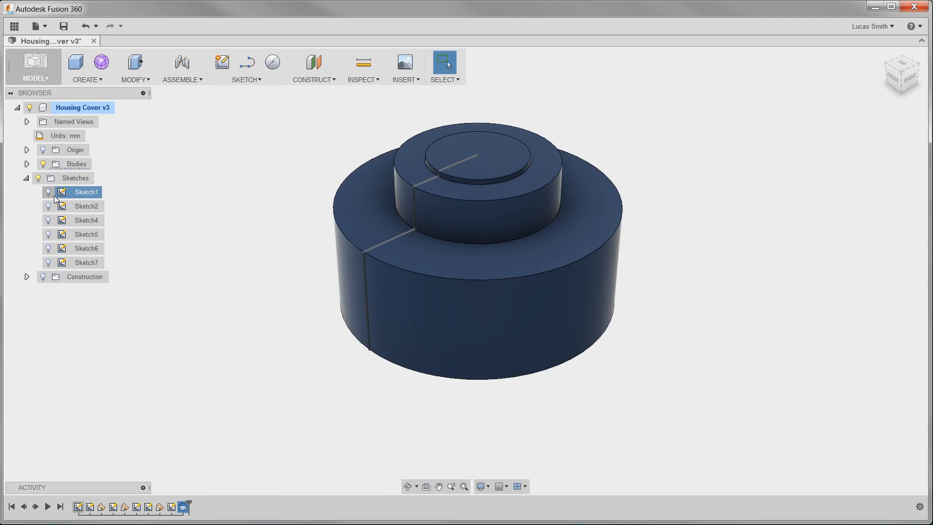
pyautogui.click(49, 206)
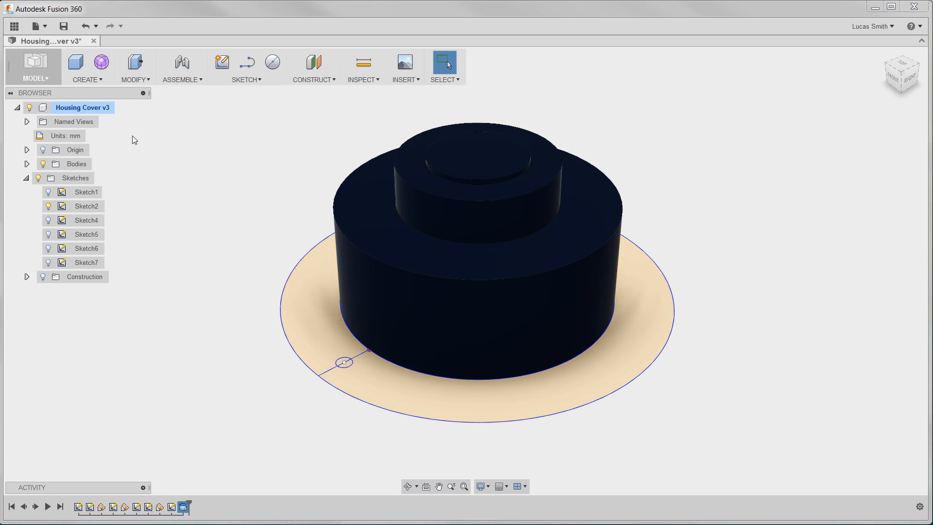
pyautogui.click(101, 81)
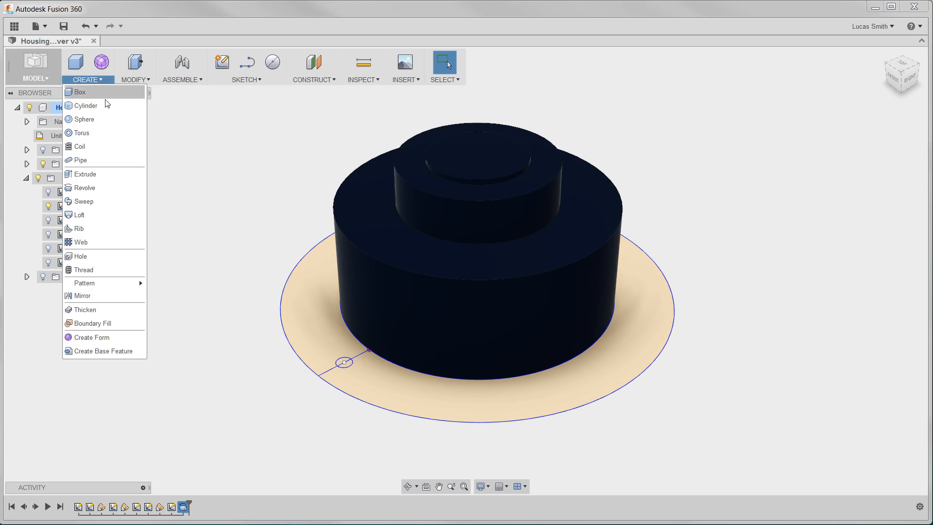
pyautogui.click(106, 173)
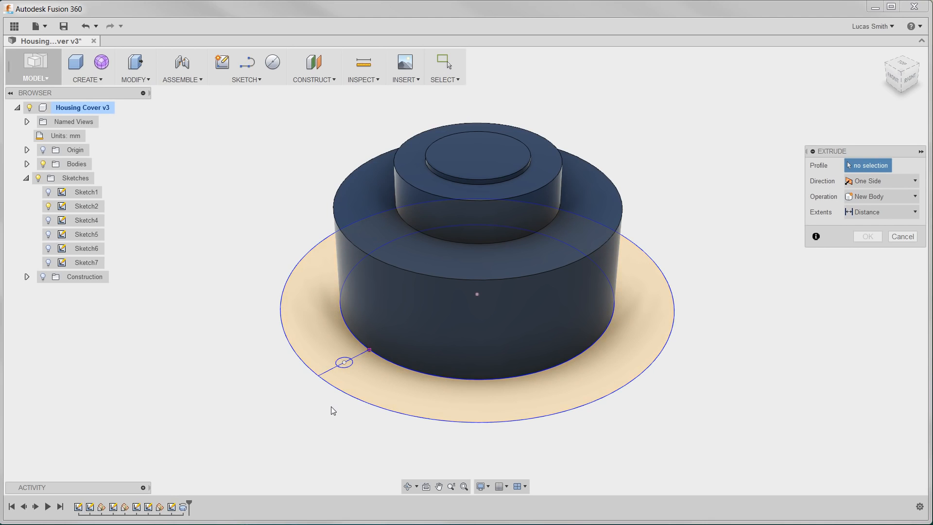
pyautogui.click(342, 384)
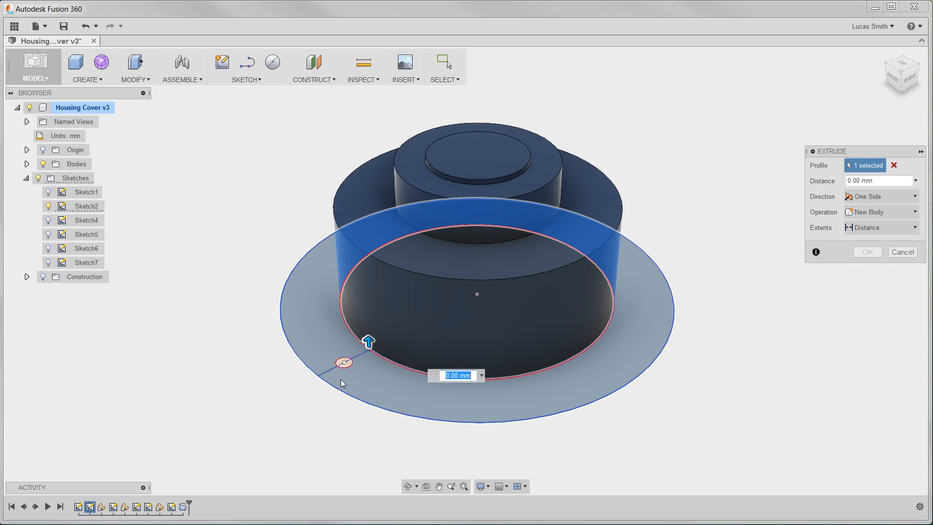
pyautogui.click(338, 362)
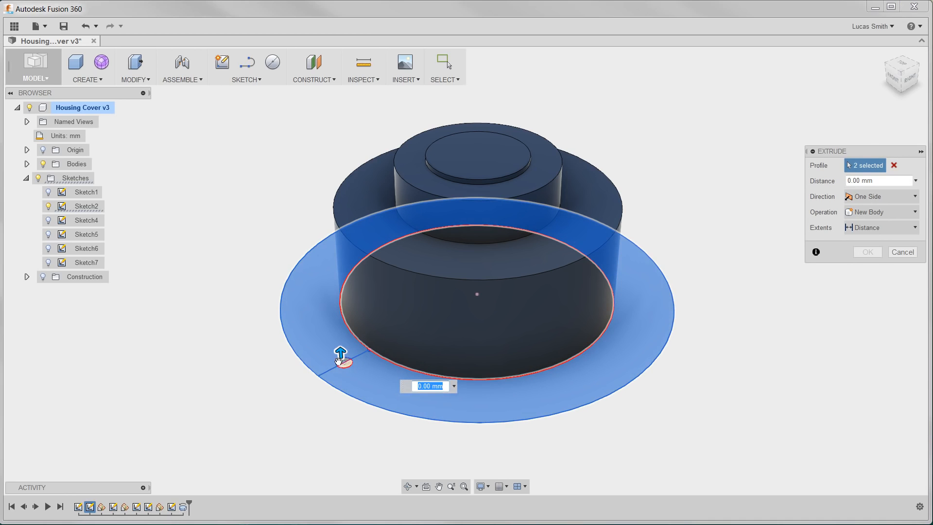
pyautogui.click(340, 360)
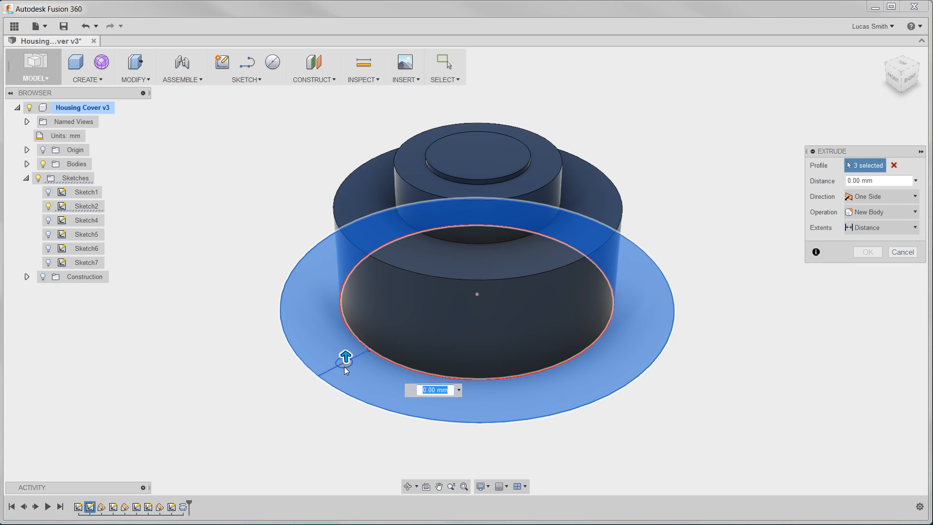
pyautogui.write('10')
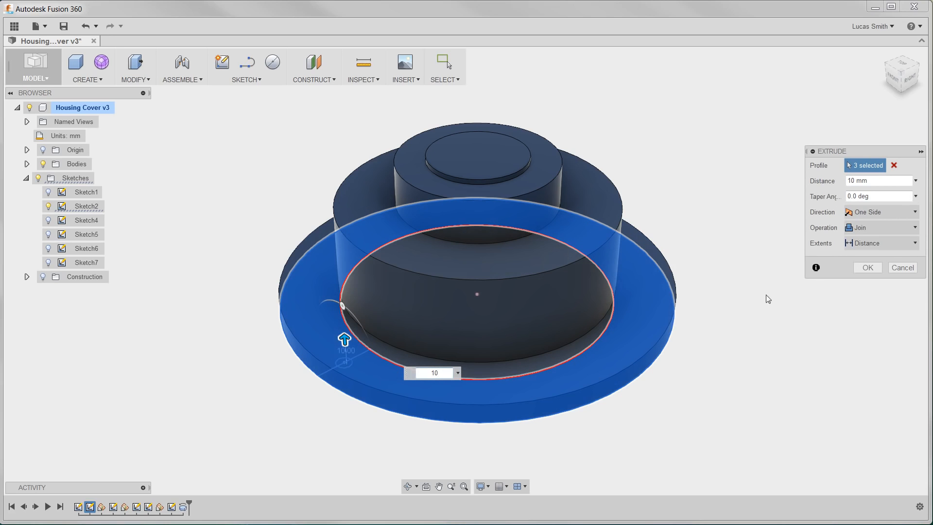
pyautogui.click(860, 226)
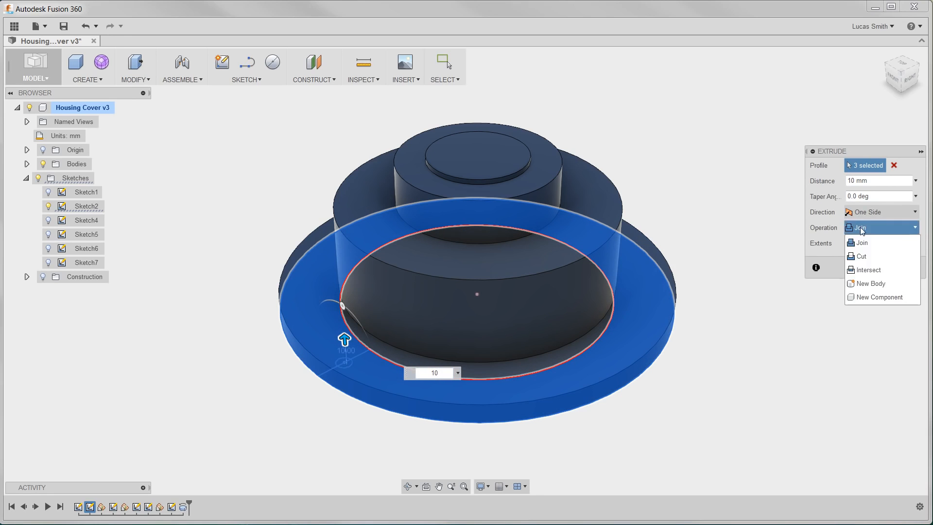
pyautogui.click(859, 280)
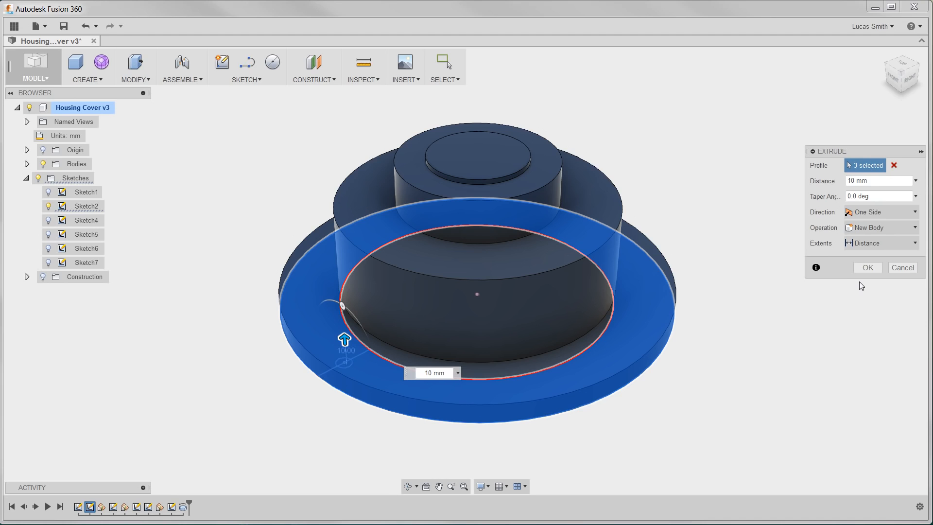
pyautogui.click(860, 228)
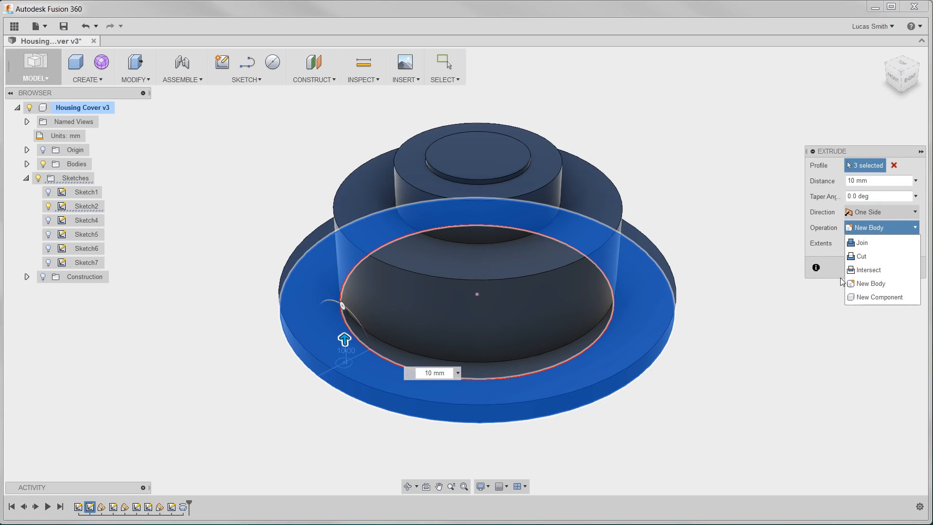
pyautogui.click(836, 262)
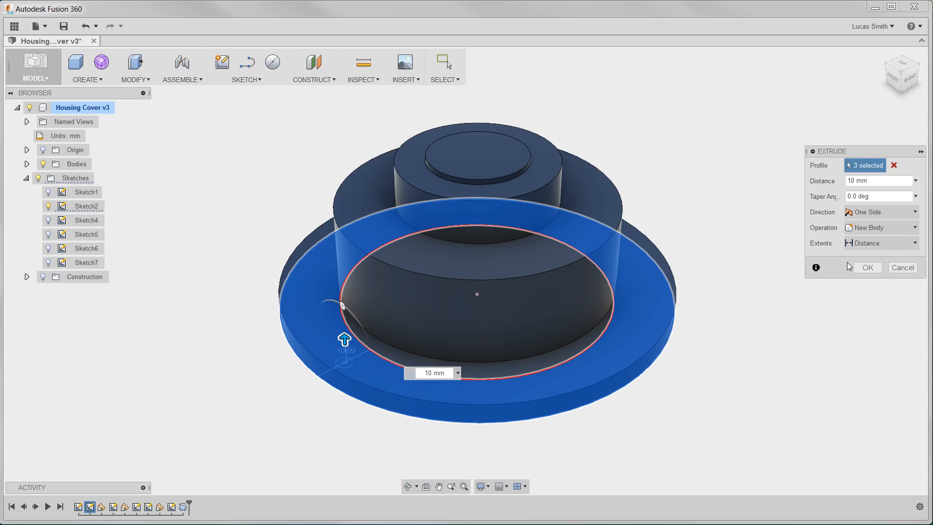
pyautogui.click(868, 268)
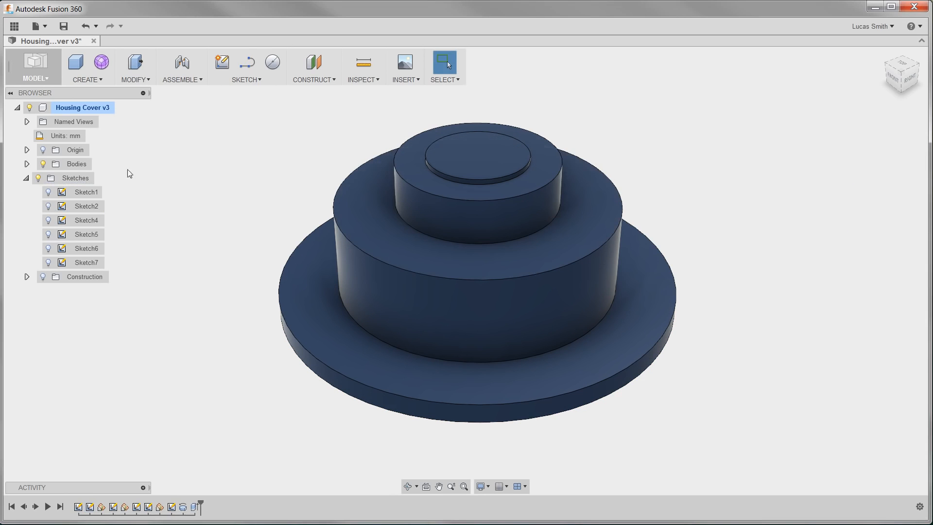
# Expand the Bodies folder and fillet the middle tier's top outer edge and inner step edge with a 5 mm radius
pyautogui.click(26, 164)
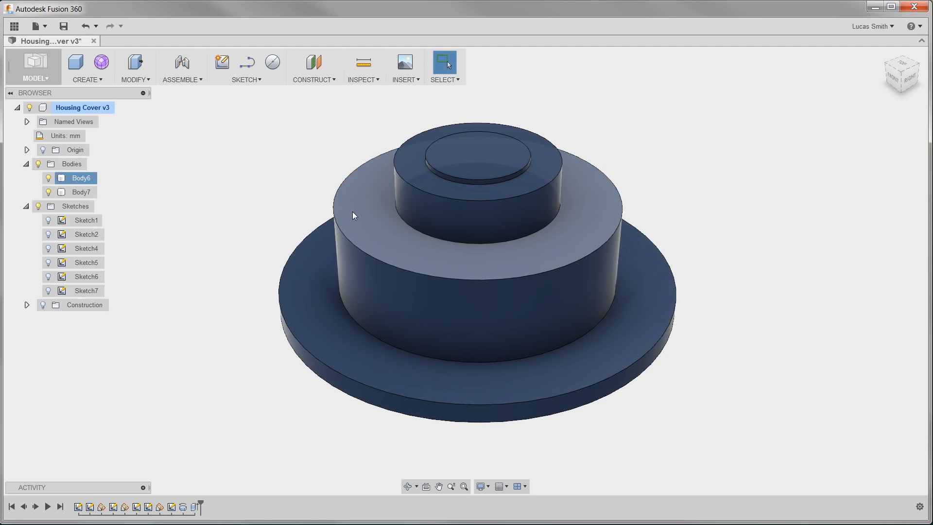
pyautogui.click(144, 81)
pyautogui.click(144, 105)
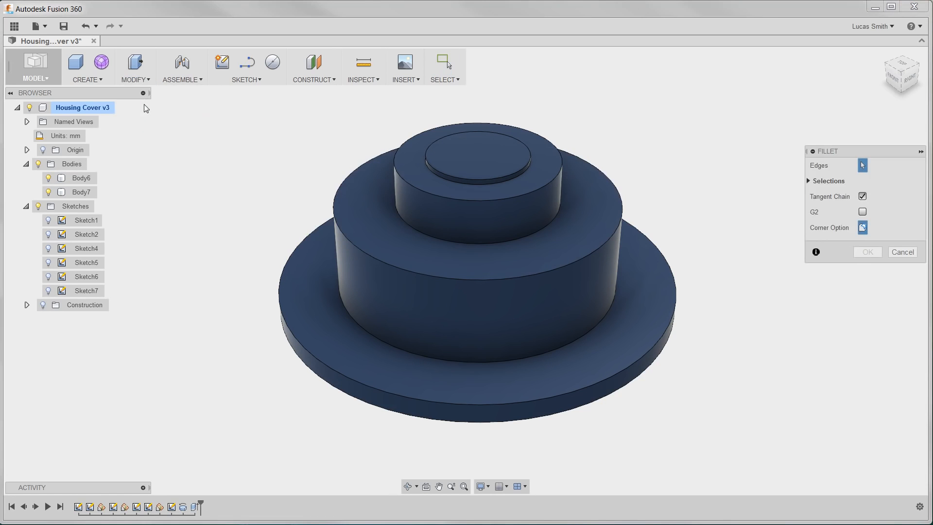
pyautogui.click(333, 203)
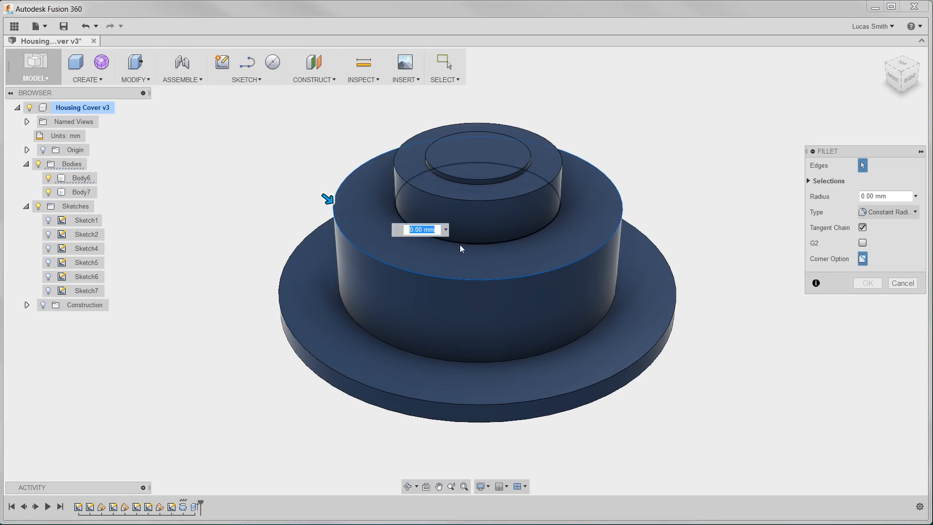
pyautogui.write('5')
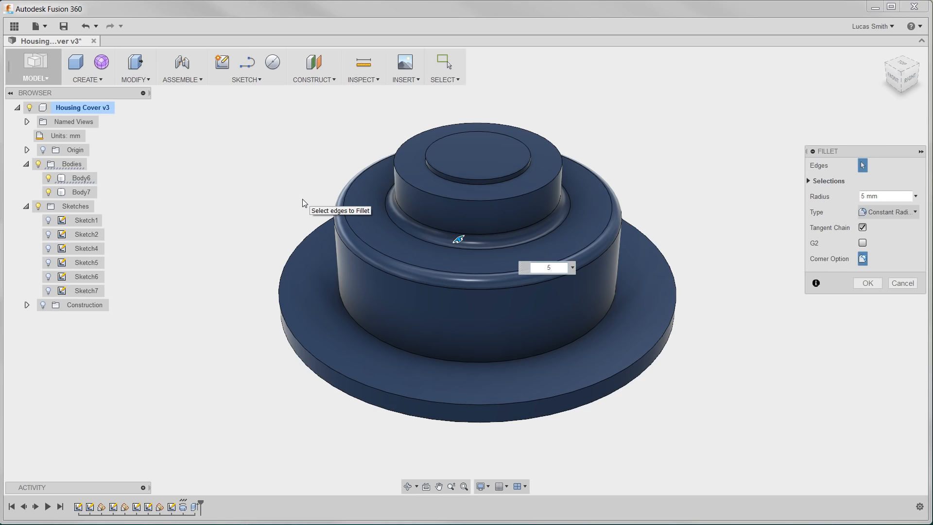
pyautogui.press('Return')
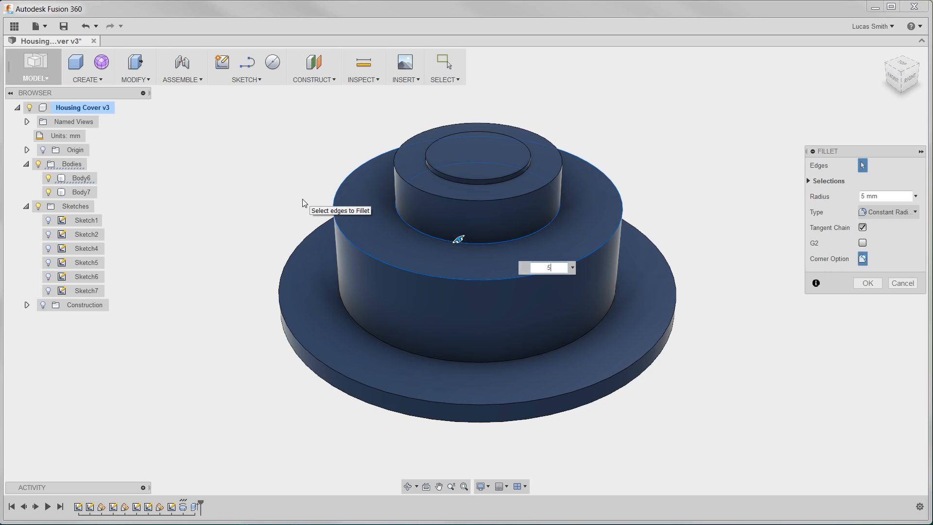
pyautogui.click(408, 224)
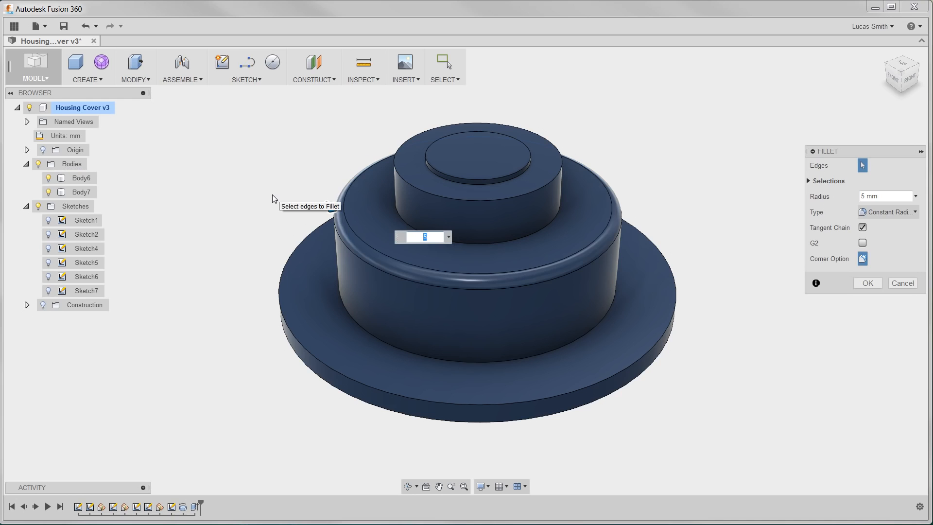
pyautogui.press('Return')
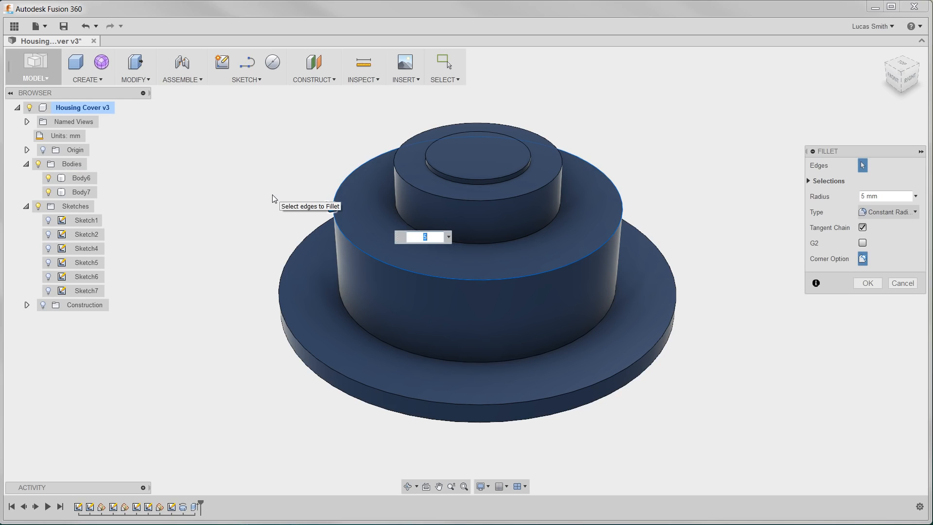
pyautogui.click(469, 245)
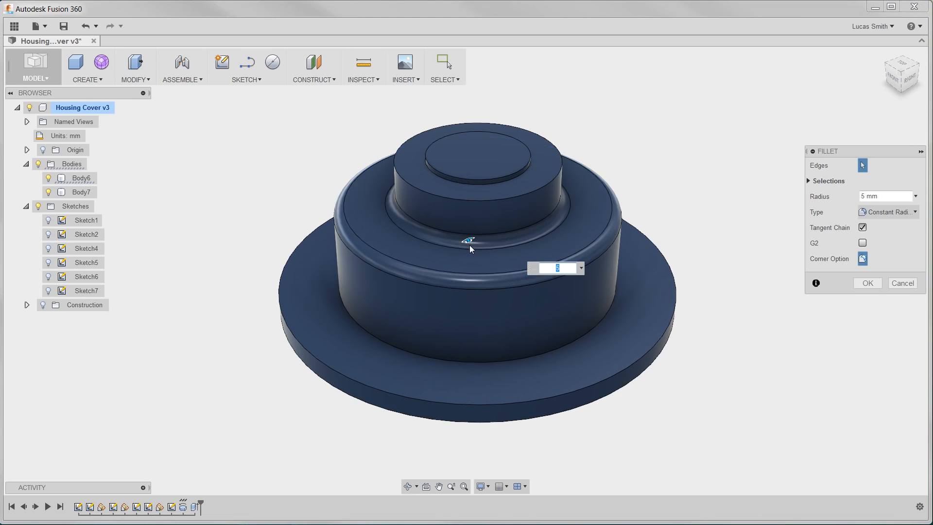
pyautogui.press('Return')
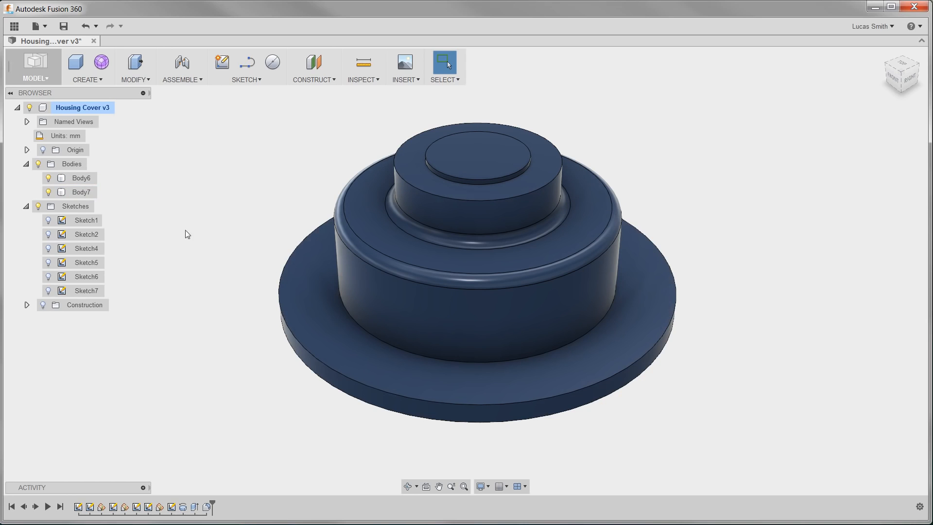
# Fillet the top tier's upper edge and the base flange's upper outer edge with a 2 mm radius
pyautogui.click(136, 79)
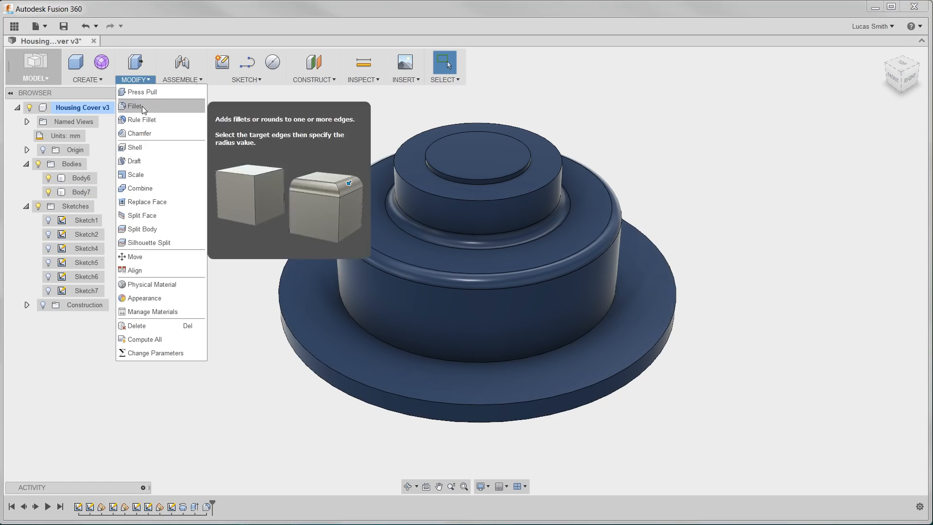
pyautogui.click(142, 106)
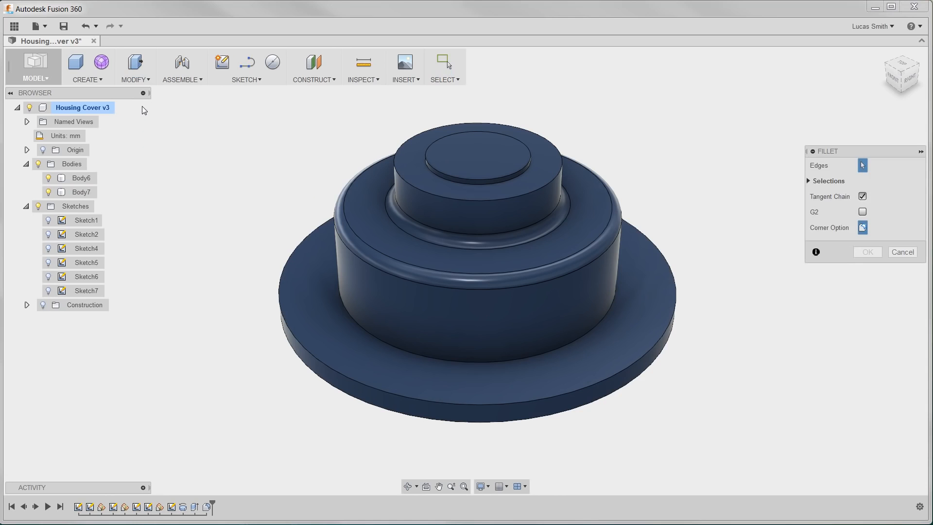
pyautogui.click(399, 147)
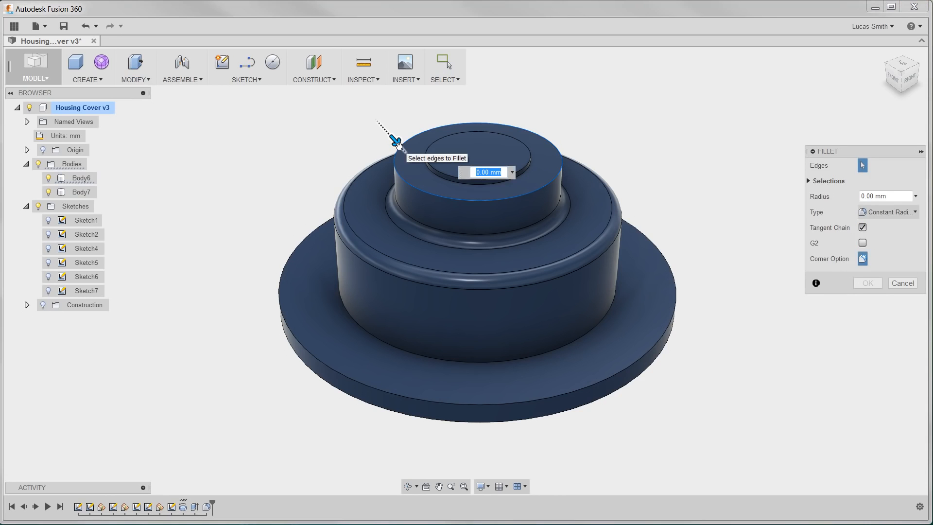
pyautogui.write('2')
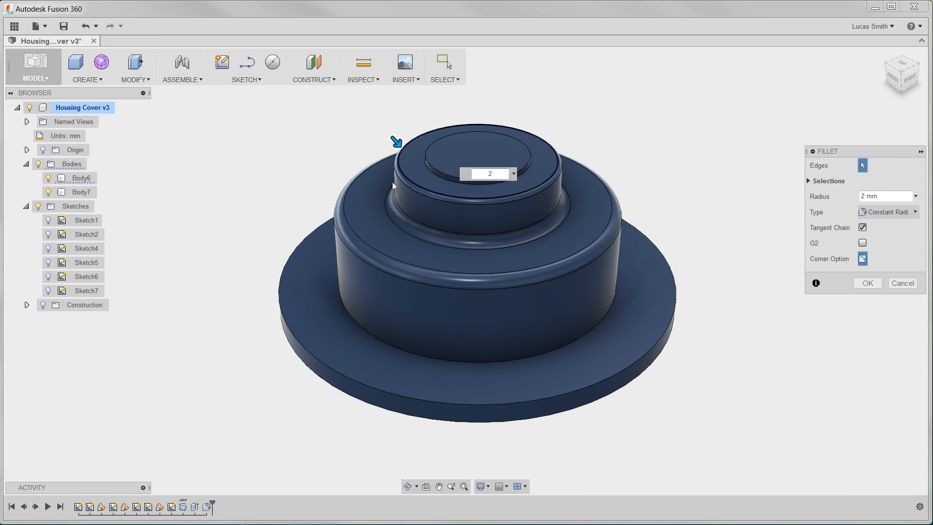
pyautogui.press('Return')
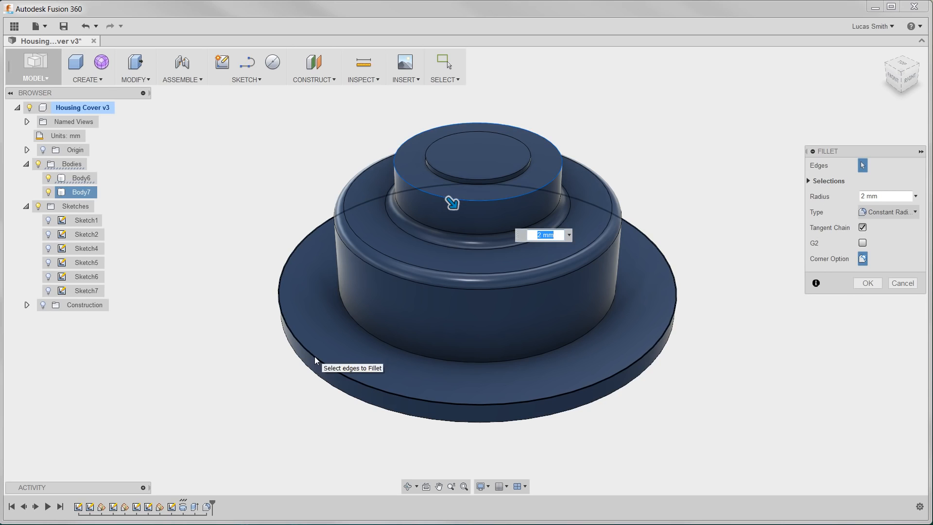
pyautogui.click(315, 357)
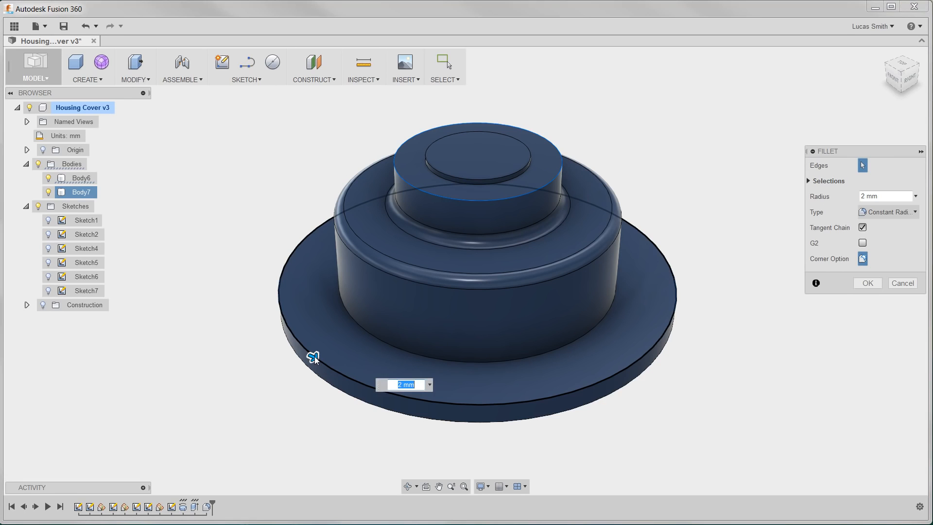
pyautogui.press('Return')
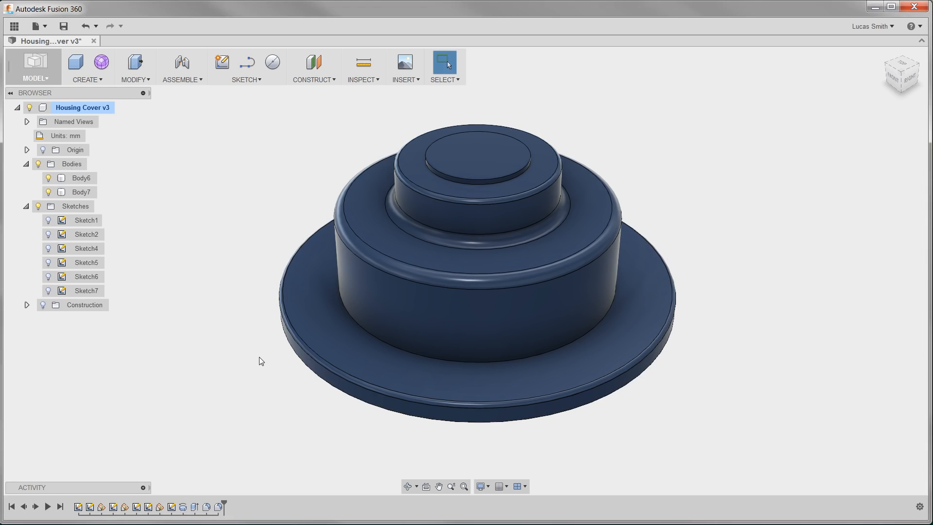
# Shell both bodies by removing their bottom faces, with a 5 mm inside thickness
pyautogui.click(144, 80)
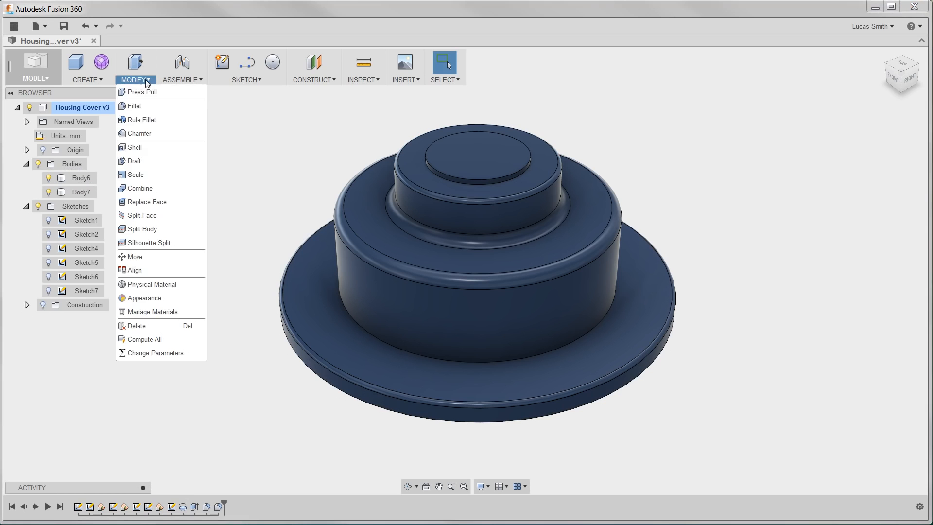
pyautogui.click(143, 149)
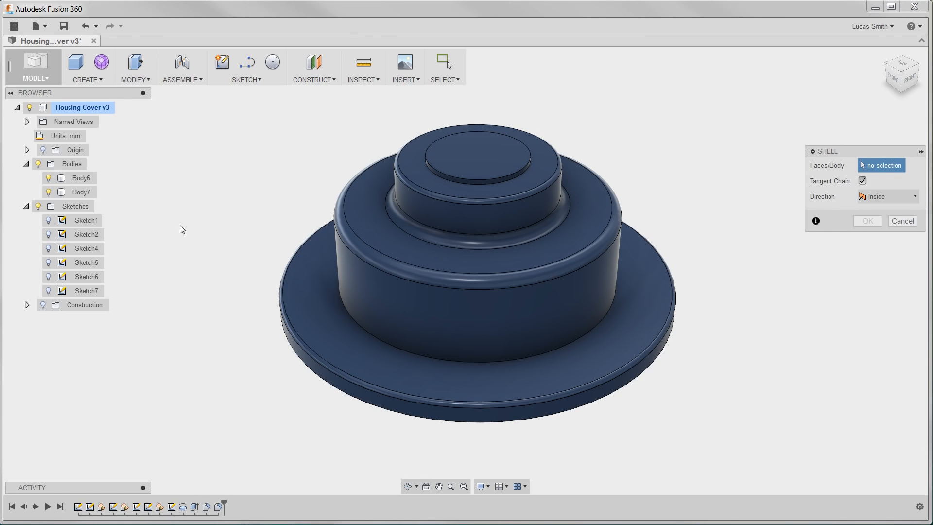
pyautogui.keyDown('shift'); pyautogui.moveTo(289, 395); pyautogui.dragTo(292, 323, button='middle'); pyautogui.keyUp('shift')
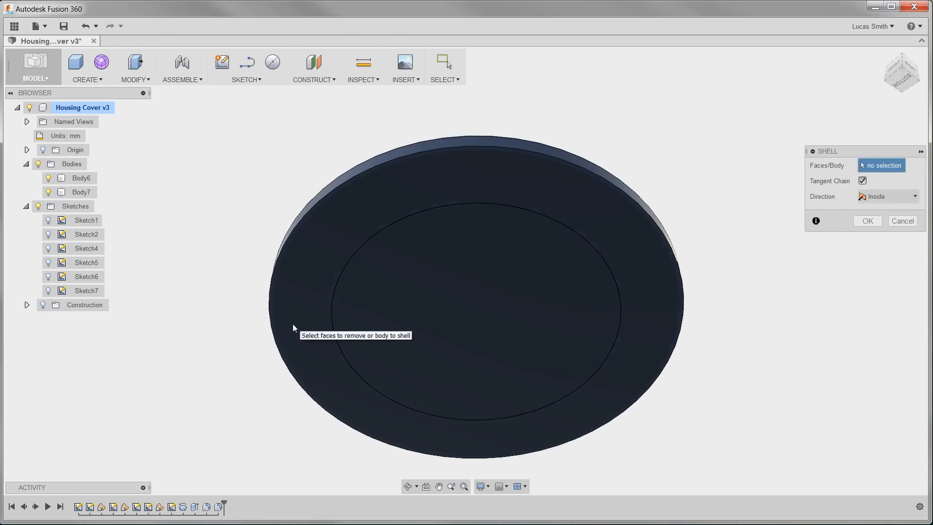
pyautogui.click(455, 310)
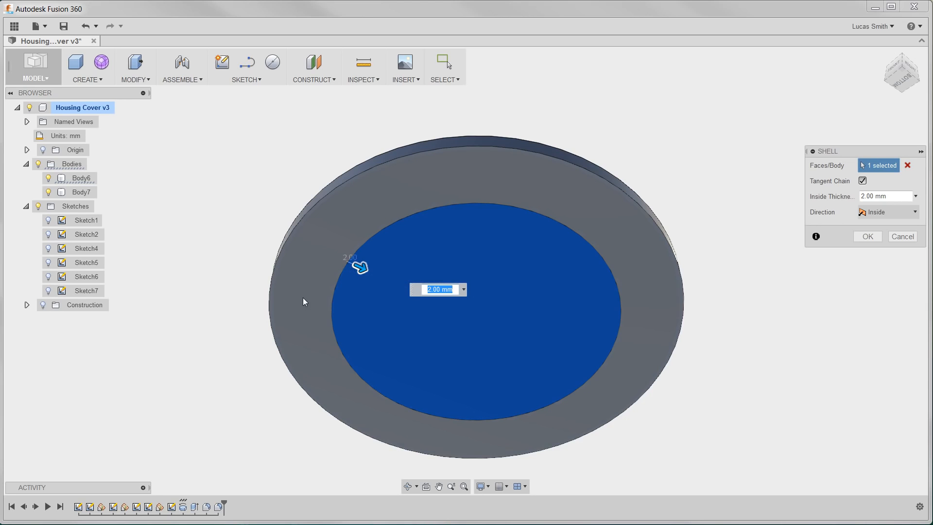
pyautogui.click(303, 290)
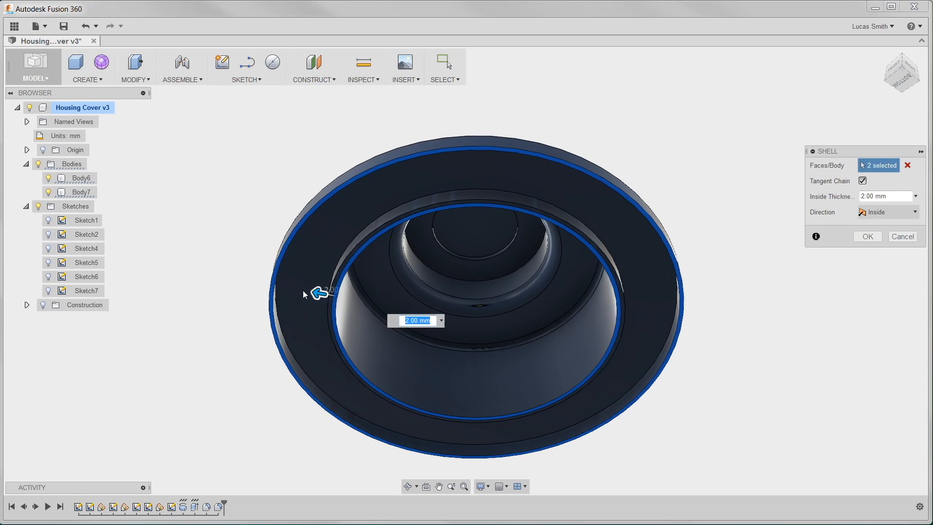
pyautogui.write('5')
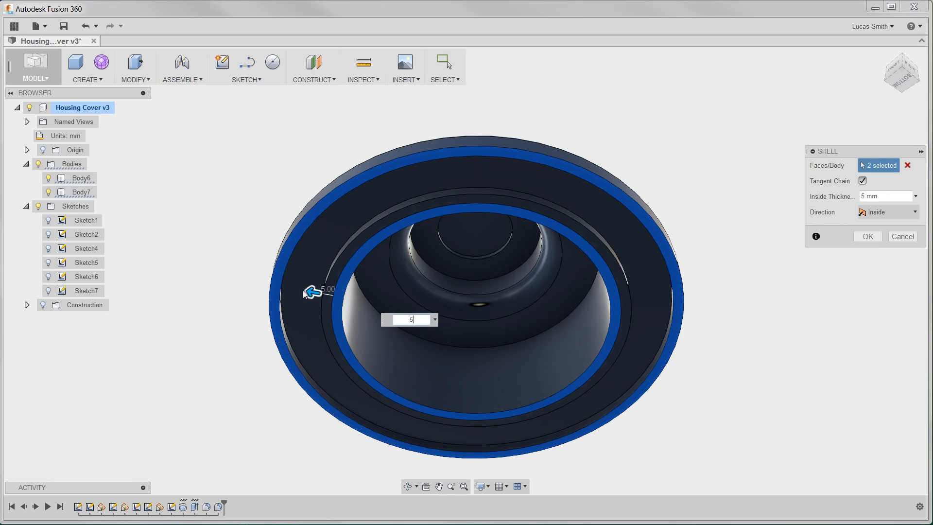
pyautogui.press('Return')
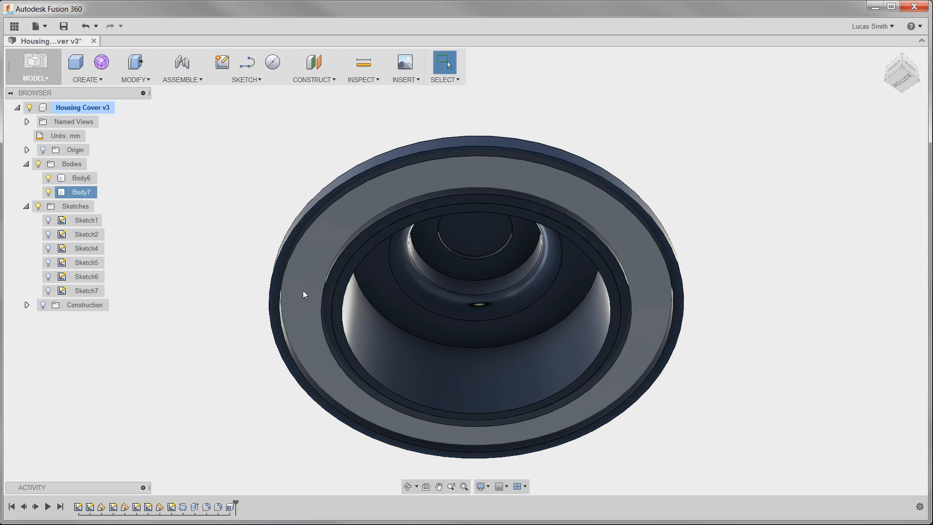
# Press Pull the top circular face upward by 7.5 mm
pyautogui.moveTo(220, 284); pyautogui.dragTo(230, 334, button='middle')
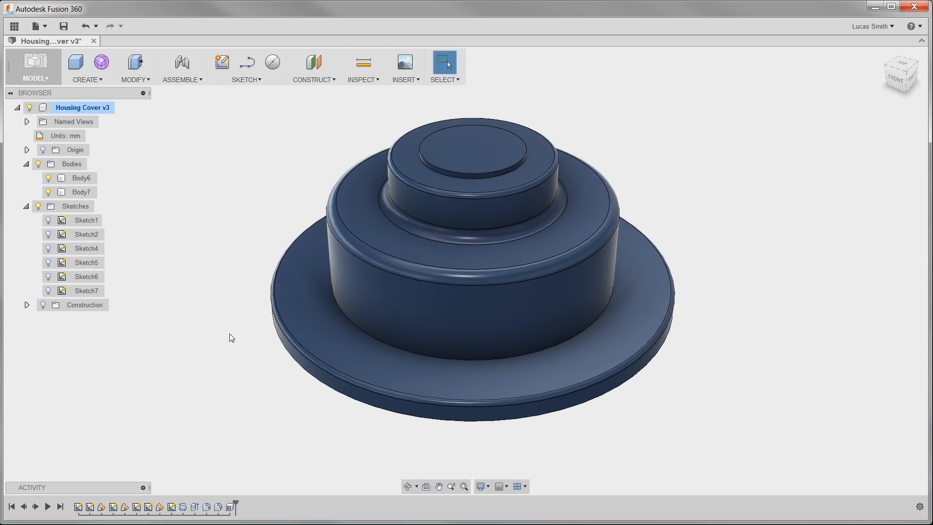
pyautogui.click(149, 80)
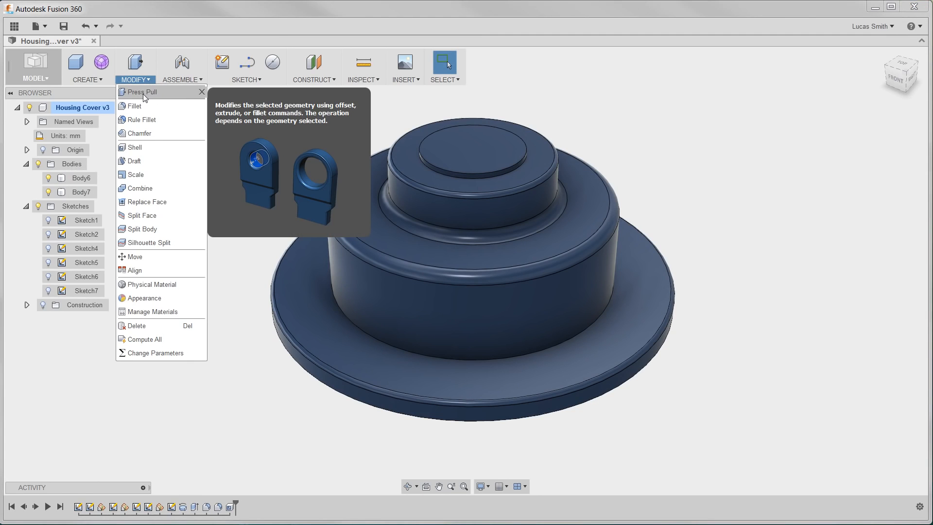
pyautogui.click(144, 95)
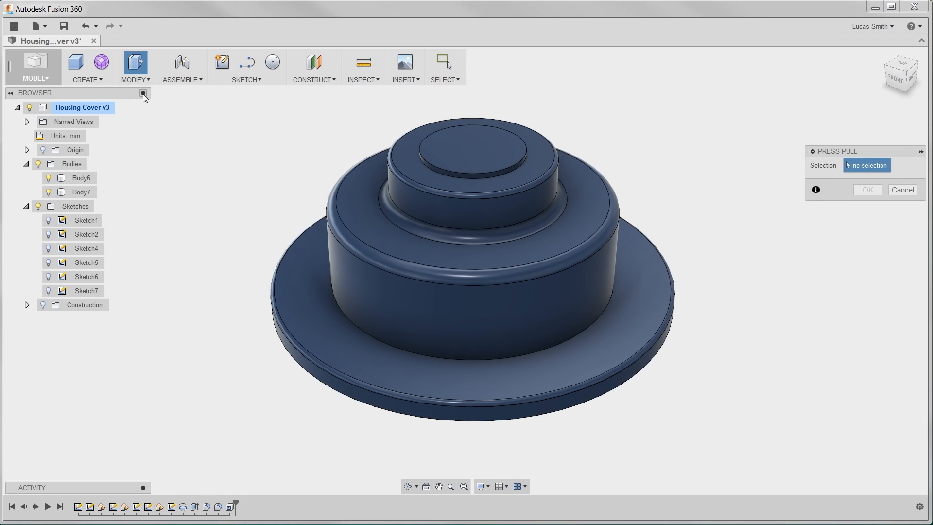
pyautogui.click(451, 148)
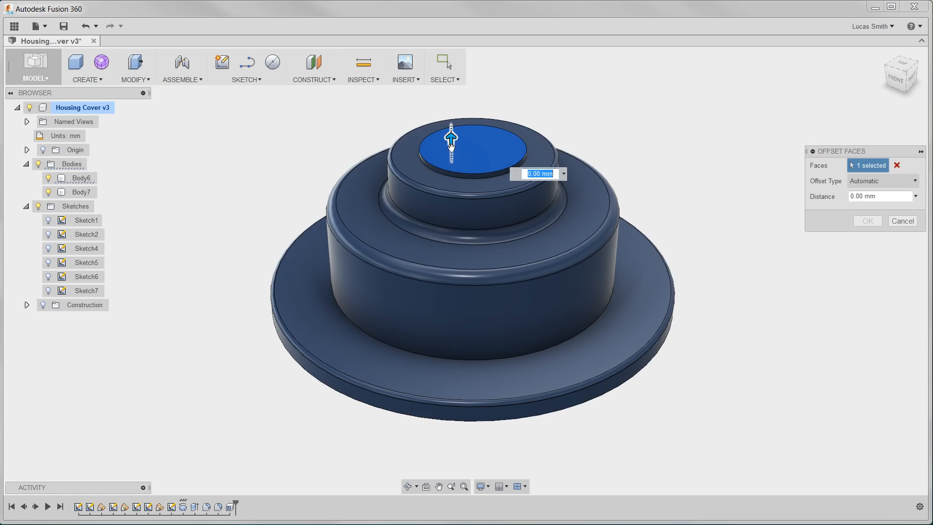
pyautogui.write('7.5')
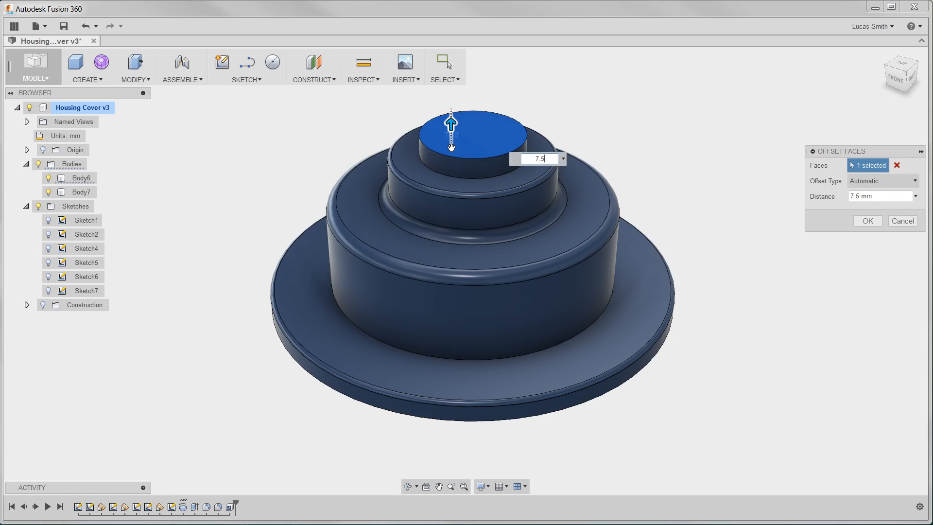
pyautogui.press('Return')
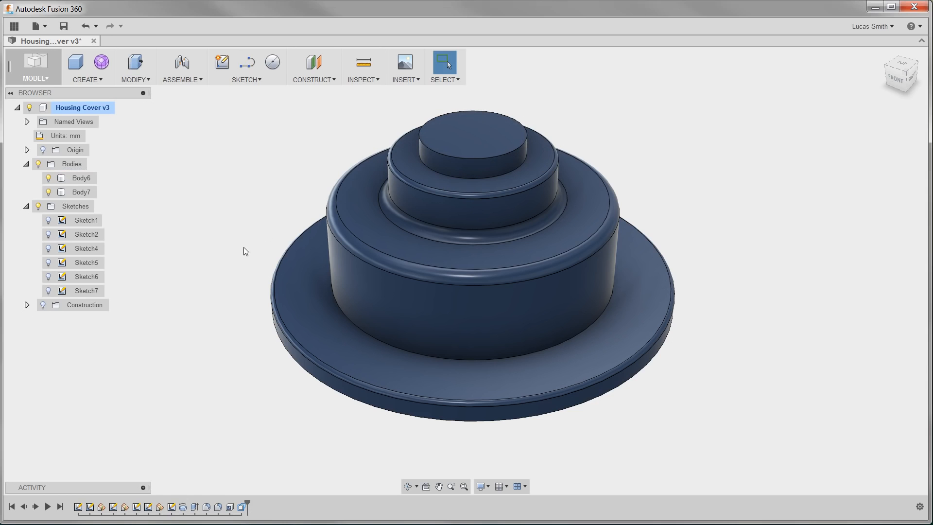
# Repeat Press Pull on the middle tier's top fillet and set its radius to 12.5 mm
pyautogui.moveTo(197, 288); pyautogui.dragTo(188, 140, button='right')
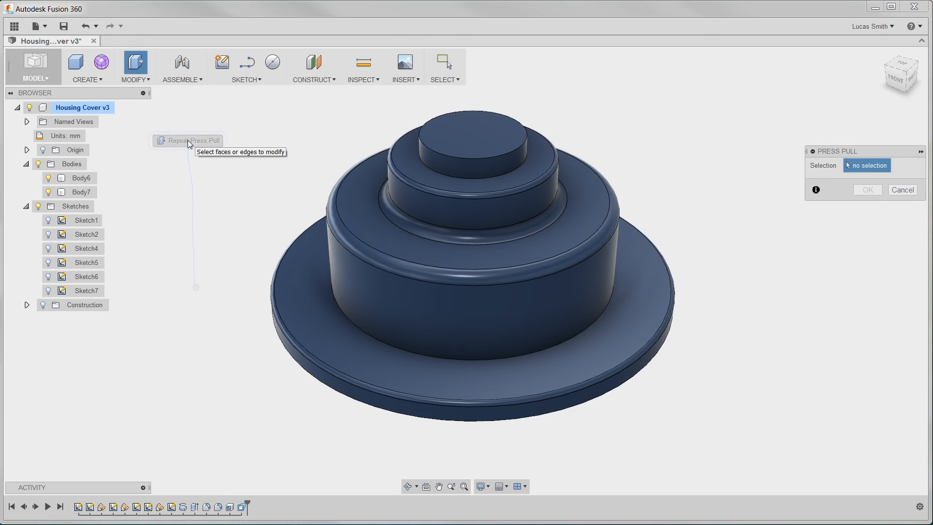
pyautogui.click(331, 219)
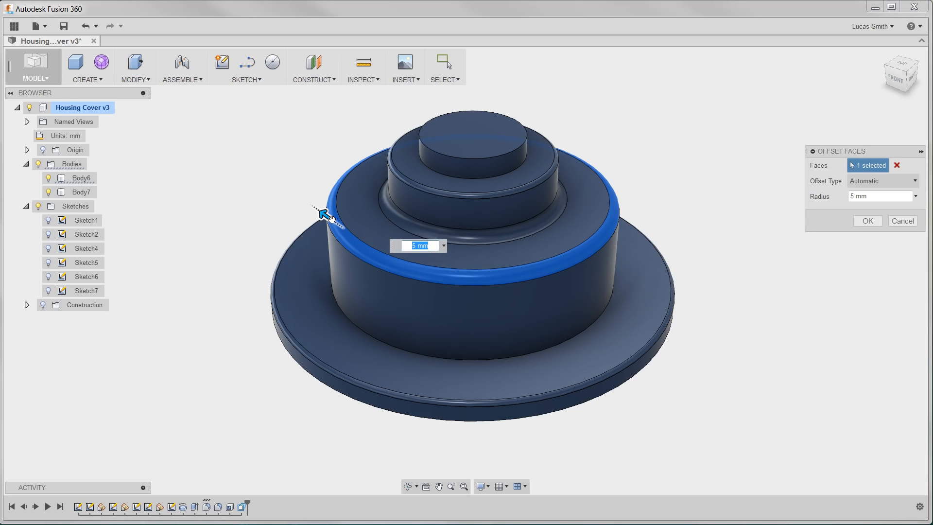
pyautogui.moveTo(323, 211)
pyautogui.mouseDown()
pyautogui.moveTo(313, 206)
pyautogui.moveTo(324, 214)
pyautogui.mouseUp()
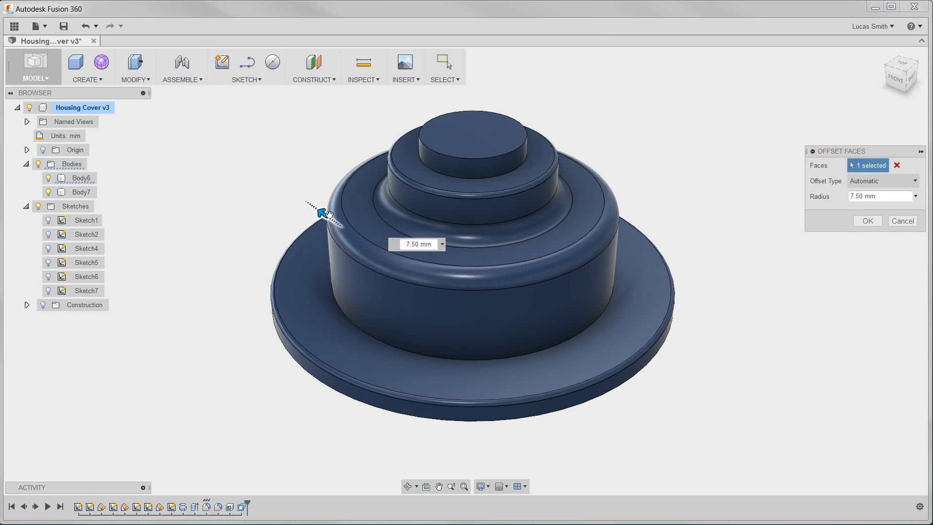
pyautogui.write('12.5')
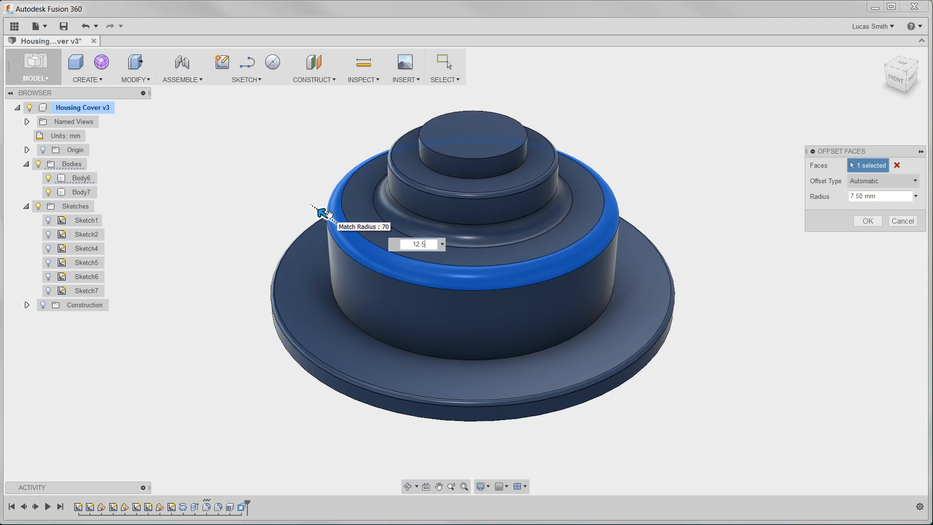
pyautogui.press('Return')
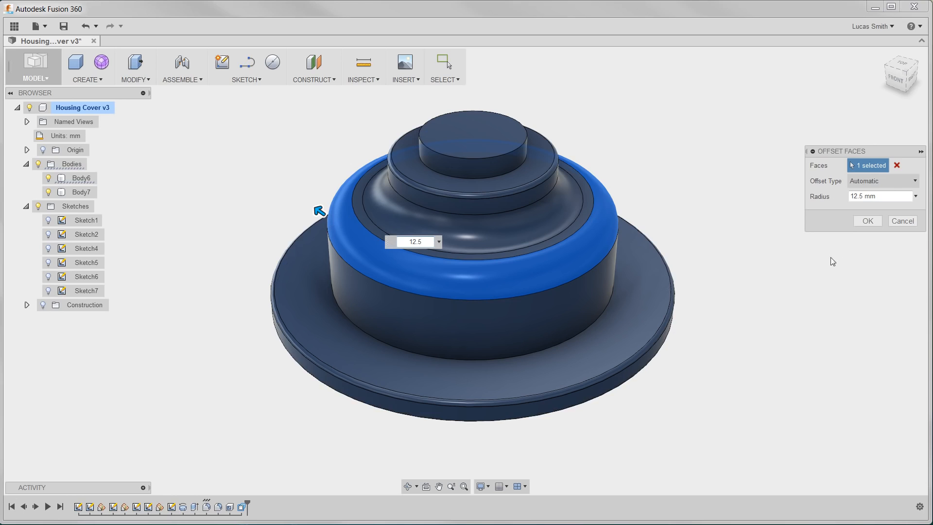
pyautogui.click(858, 222)
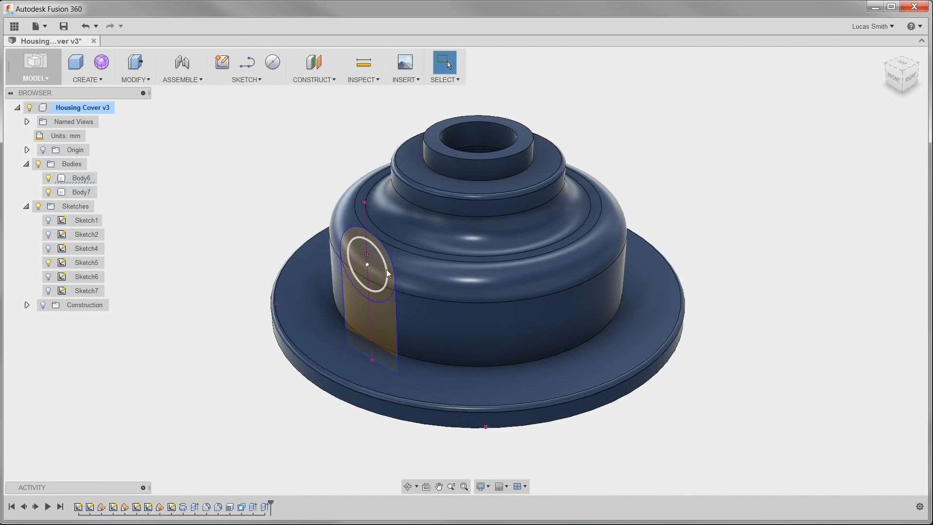
# Extrude the side boss sketch's six profiles as a Join, extending To the middle tier's outer face
pyautogui.click(370, 325)
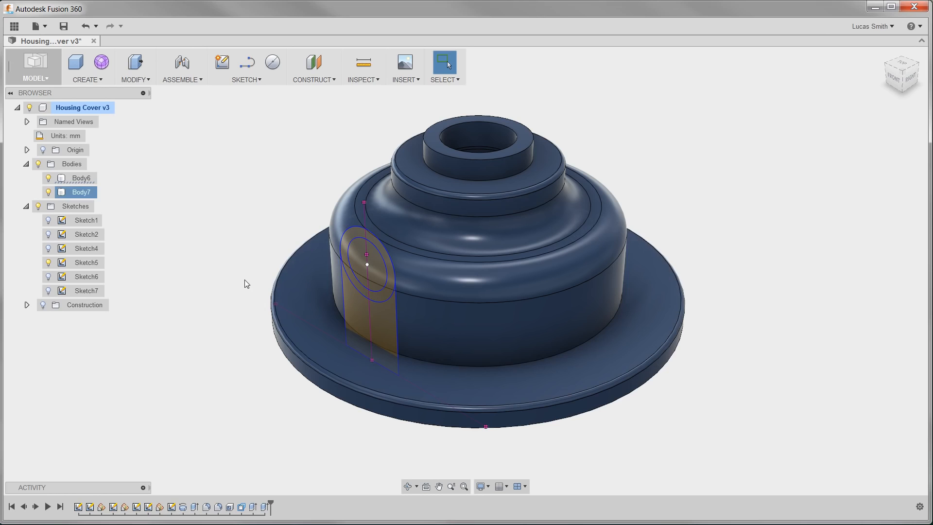
pyautogui.click(95, 81)
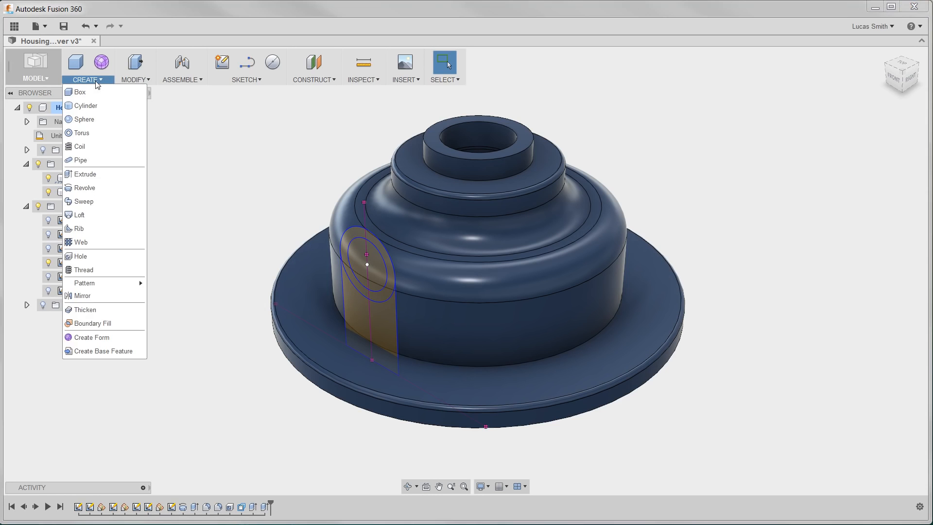
pyautogui.click(104, 174)
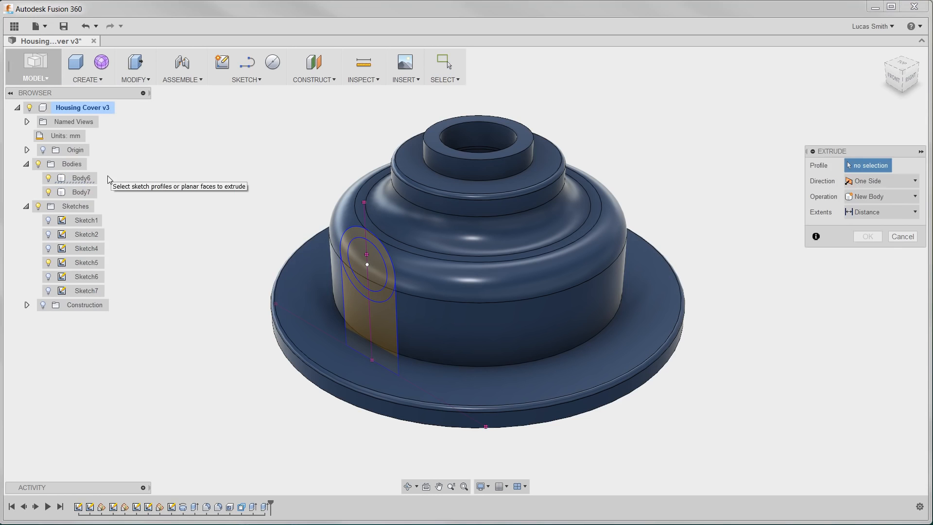
pyautogui.click(357, 261)
pyautogui.click(374, 260)
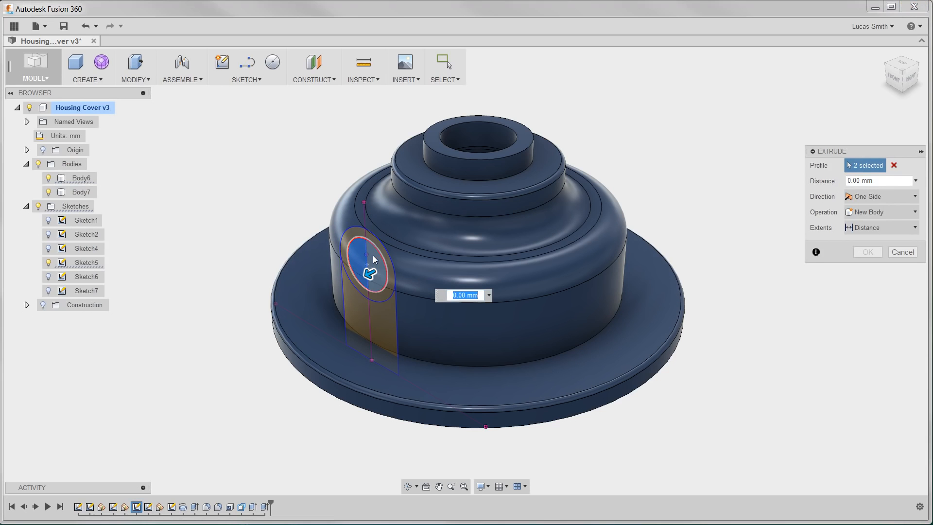
pyautogui.click(358, 238)
pyautogui.click(357, 235)
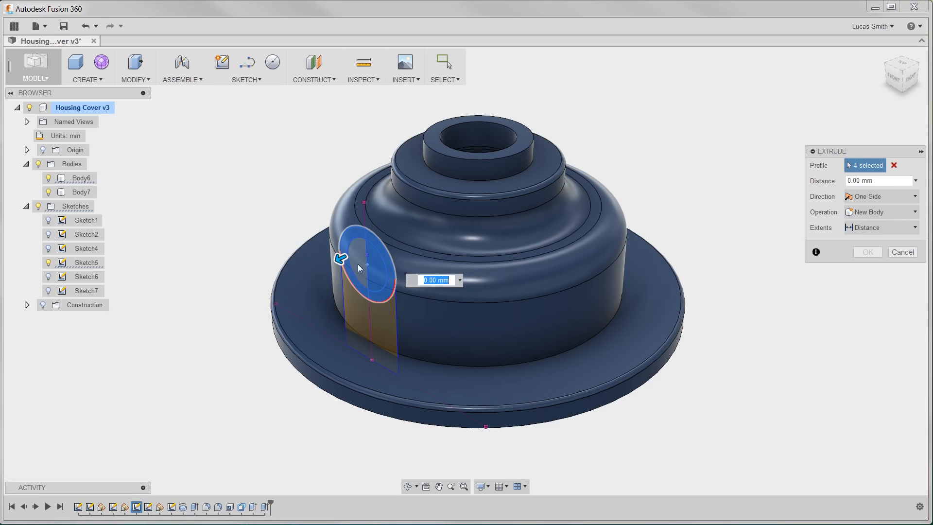
pyautogui.click(360, 309)
pyautogui.click(389, 319)
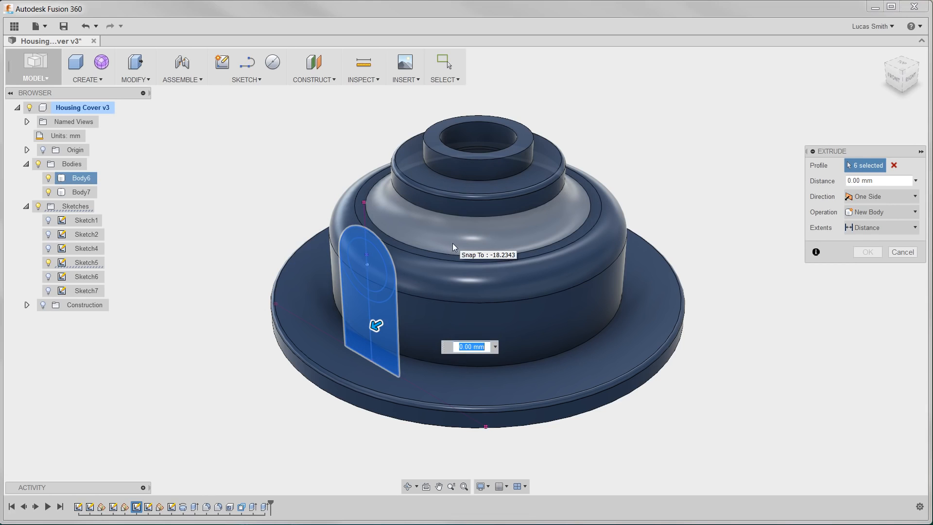
pyautogui.click(856, 212)
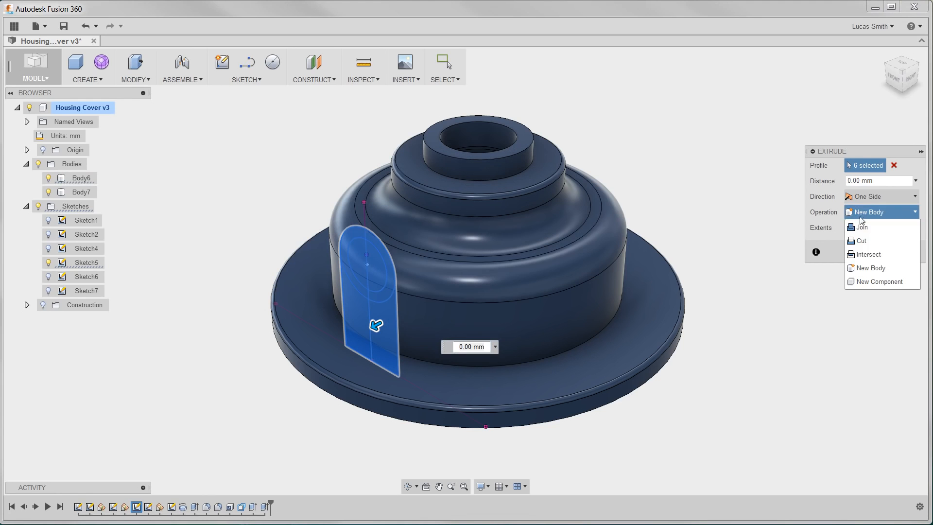
pyautogui.click(862, 228)
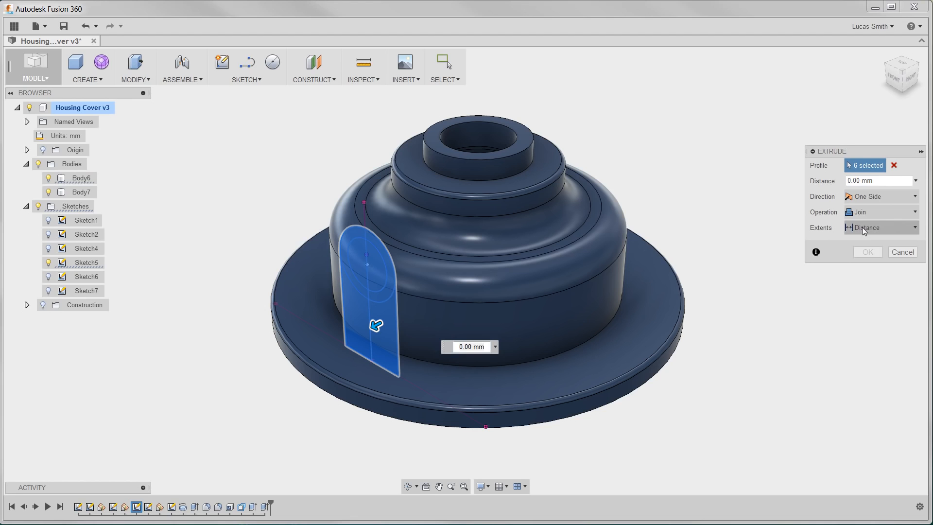
pyautogui.click(864, 230)
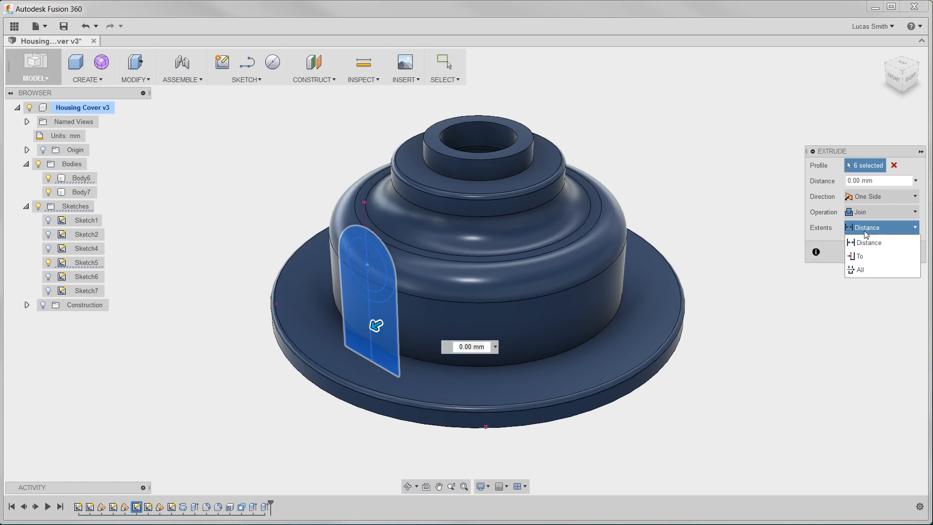
pyautogui.click(864, 256)
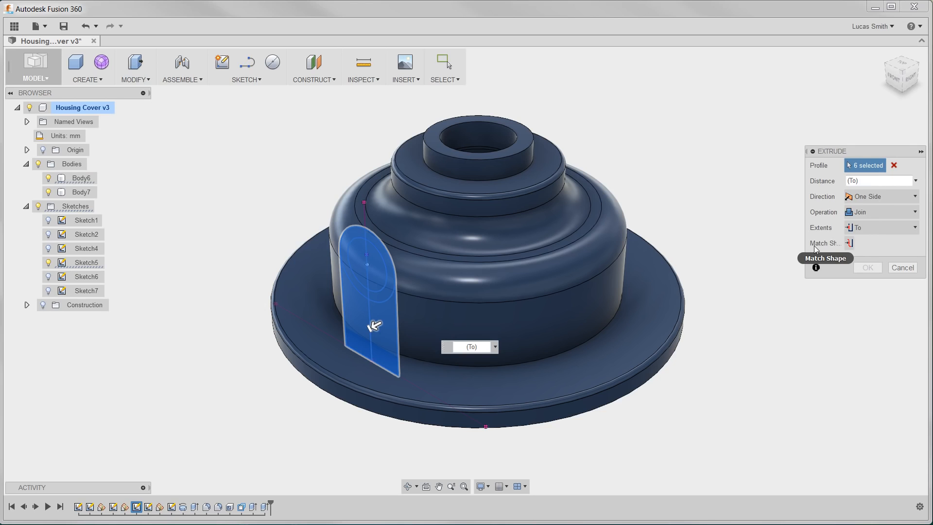
pyautogui.click(849, 243)
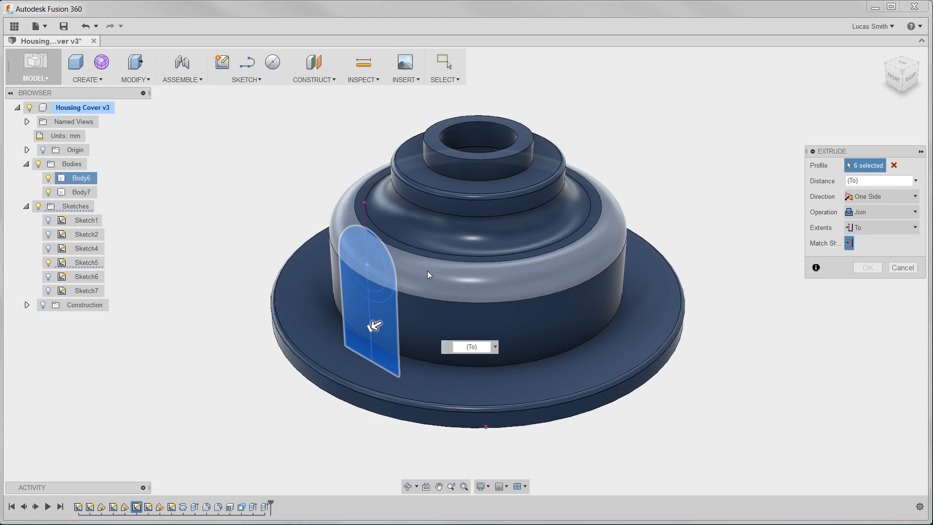
pyautogui.click(422, 230)
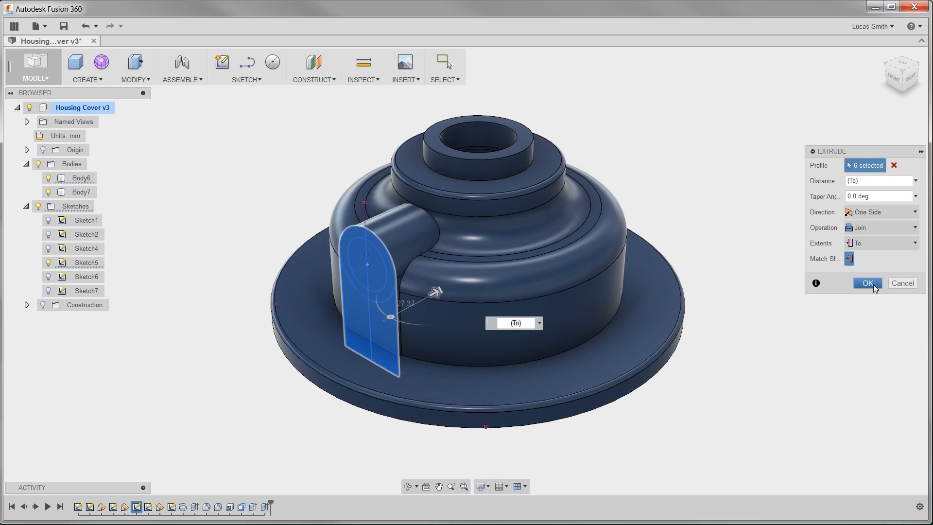
pyautogui.click(869, 284)
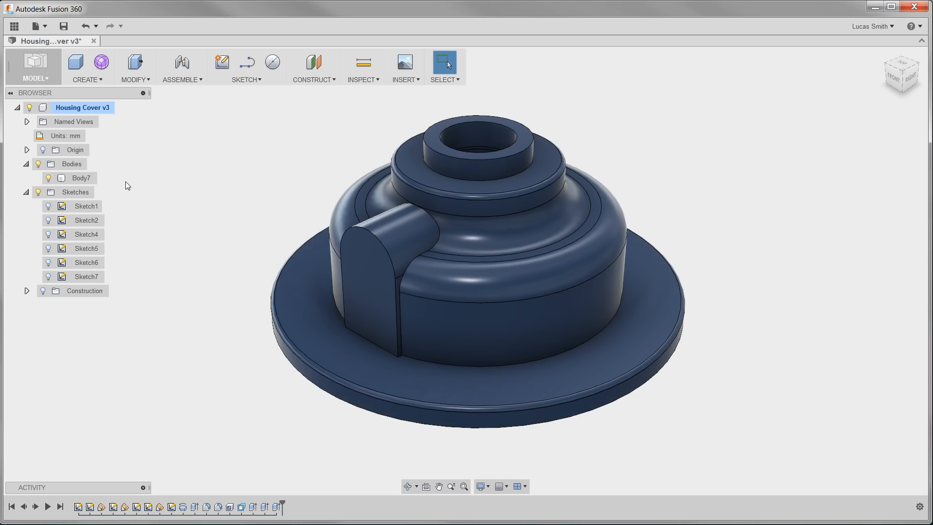
# Show Sketch5 and extrude the boss's circular profiles as a Join, extending To the housing's inner wall face
pyautogui.click(48, 249)
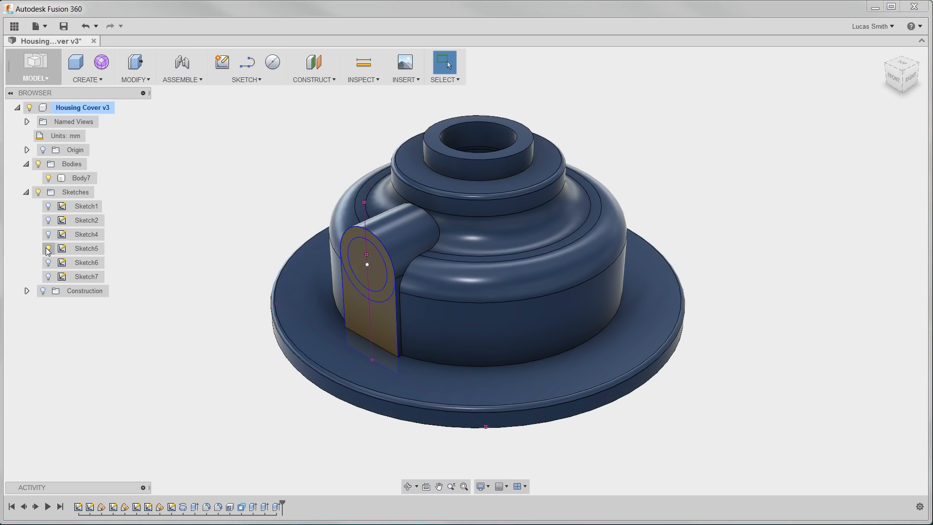
pyautogui.click(97, 81)
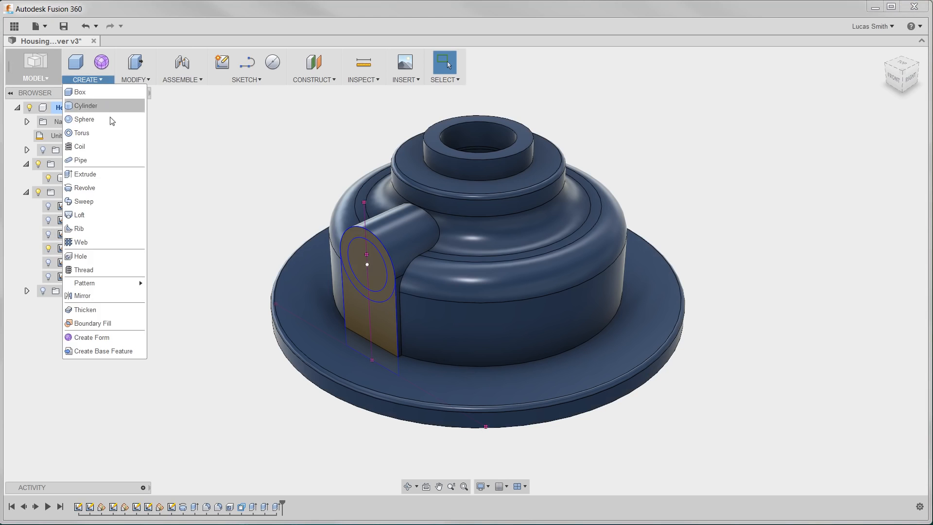
pyautogui.click(116, 173)
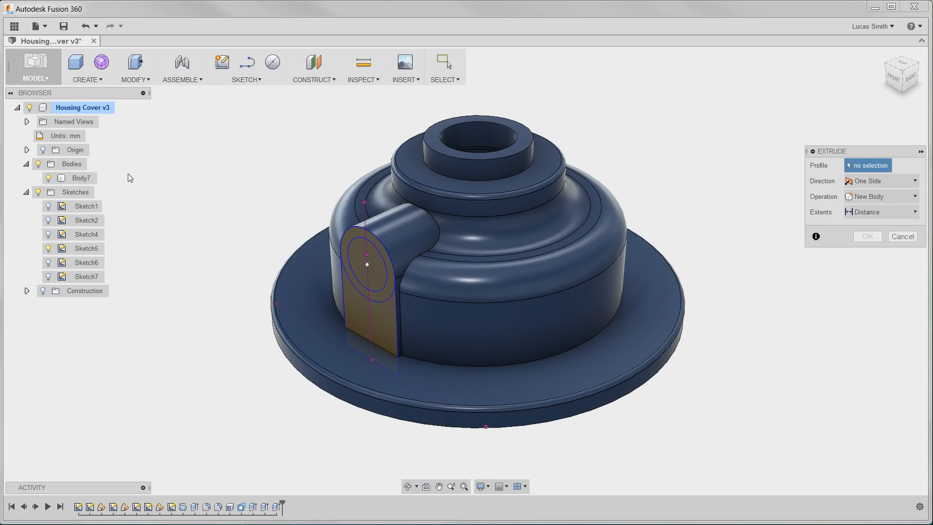
pyautogui.click(352, 233)
pyautogui.click(355, 249)
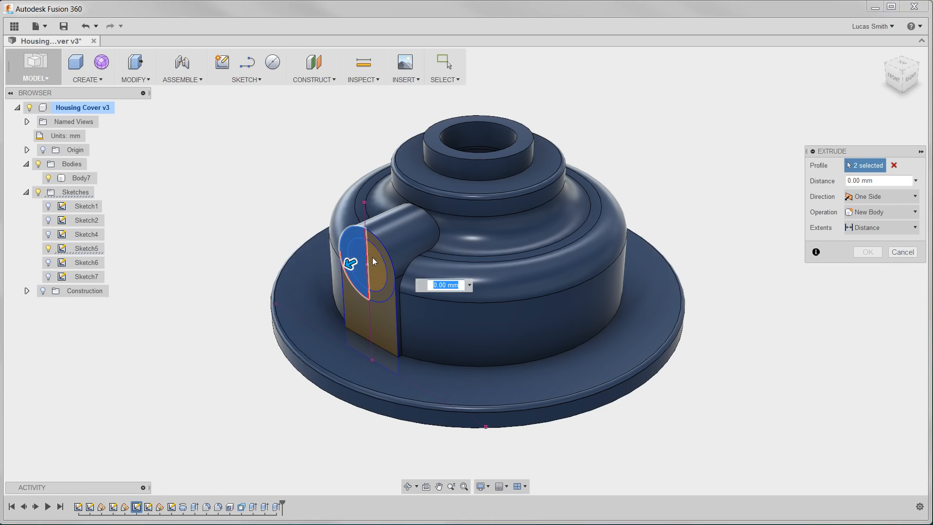
pyautogui.click(374, 258)
pyautogui.click(388, 259)
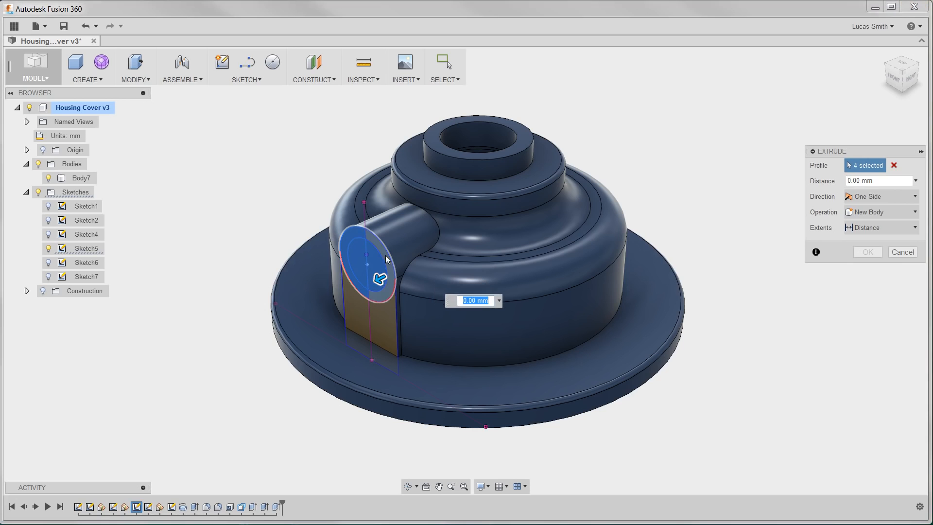
pyautogui.click(870, 212)
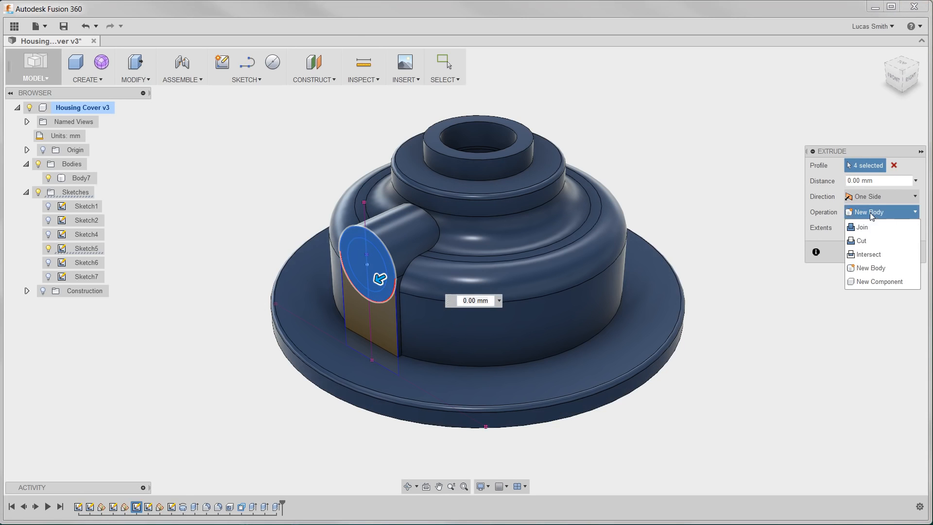
pyautogui.click(868, 225)
pyautogui.click(868, 226)
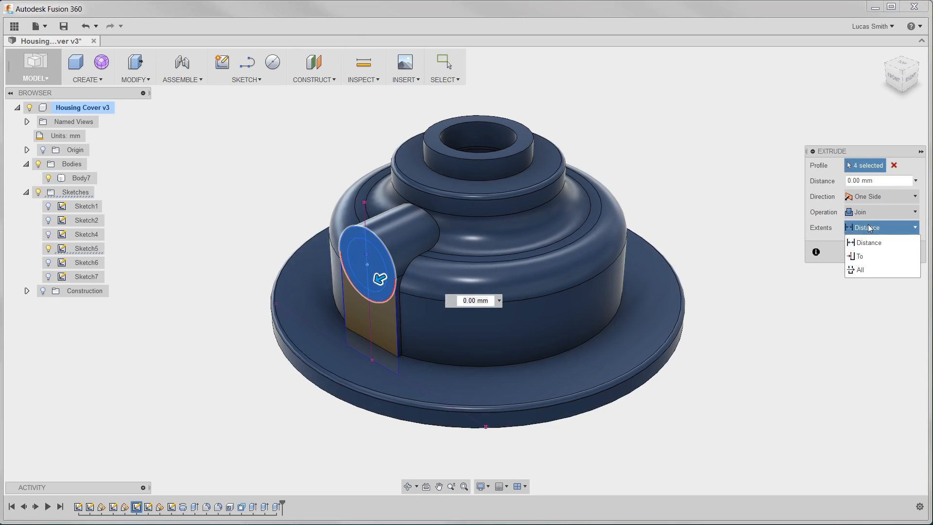
pyautogui.click(866, 256)
pyautogui.click(854, 244)
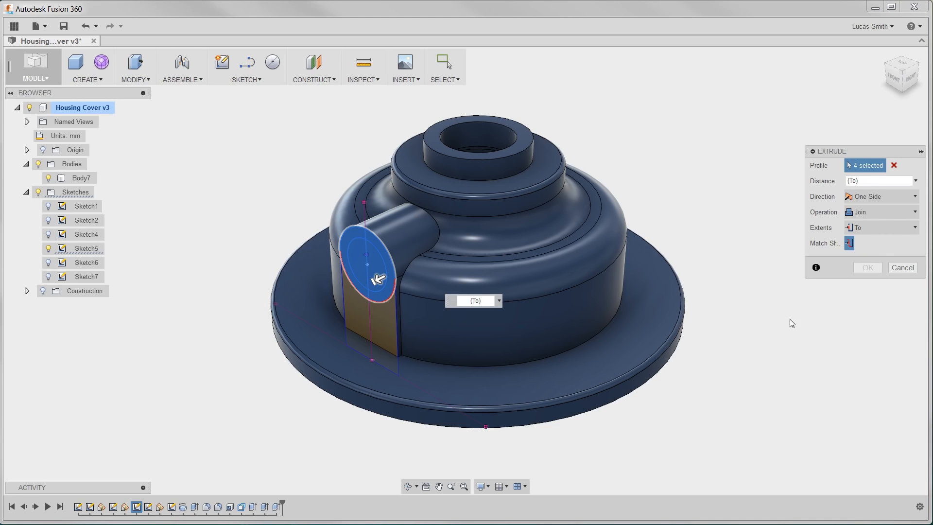
pyautogui.keyDown('shift'); pyautogui.moveTo(645, 428); pyautogui.dragTo(414, 297, button='middle'); pyautogui.keyUp('shift')
pyautogui.click(403, 287)
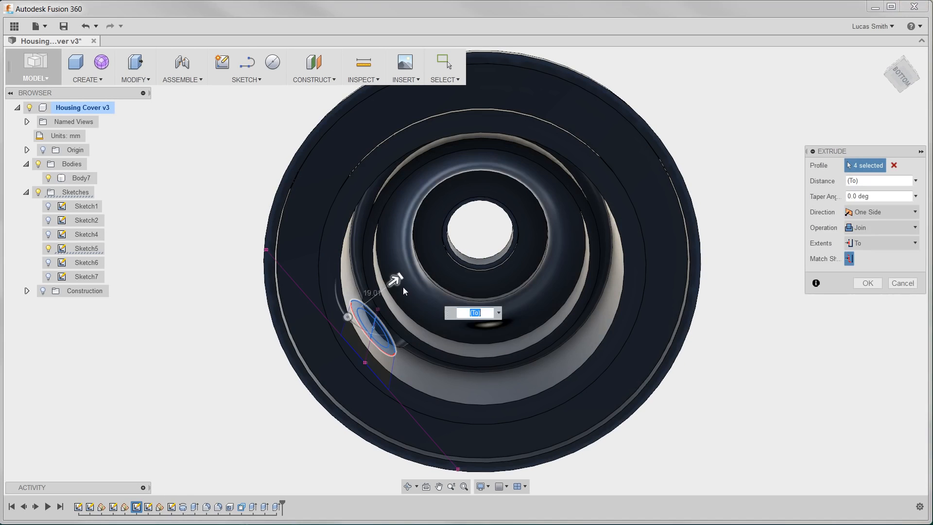
pyautogui.click(867, 284)
pyautogui.keyDown('shift'); pyautogui.moveTo(867, 286); pyautogui.dragTo(701, 288, button='middle'); pyautogui.keyUp('shift')
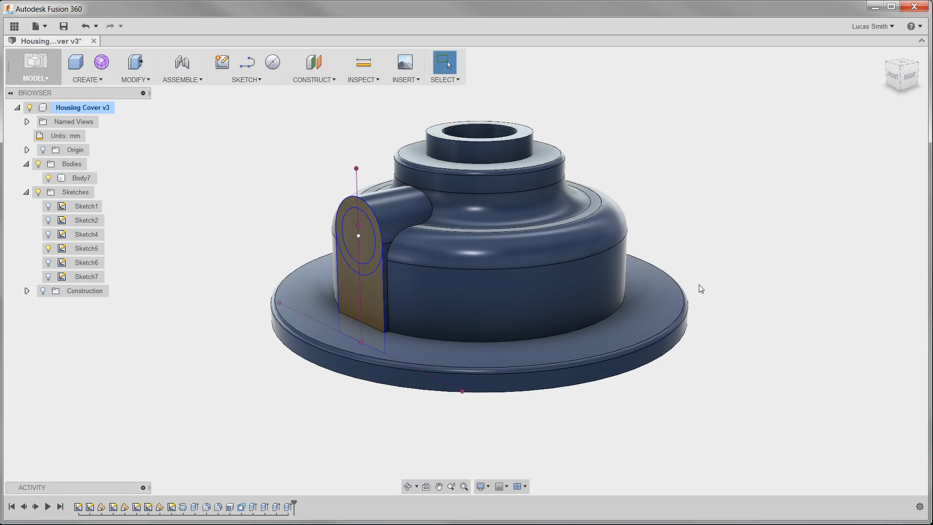
# Cut-extrude the boss's inner circle To the housing's inner wall face to form a bore, and hide Sketch5
pyautogui.moveTo(699, 285); pyautogui.dragTo(698, 164, button='right')
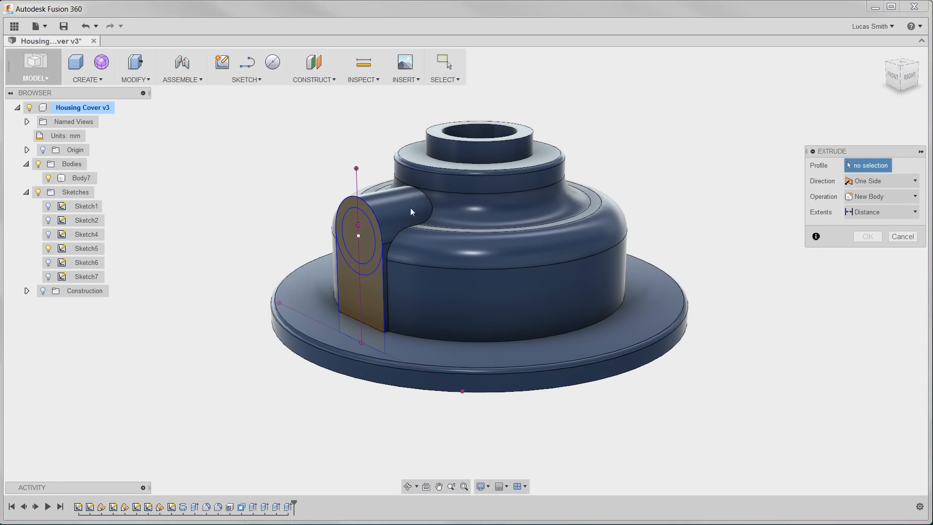
pyautogui.click(348, 221)
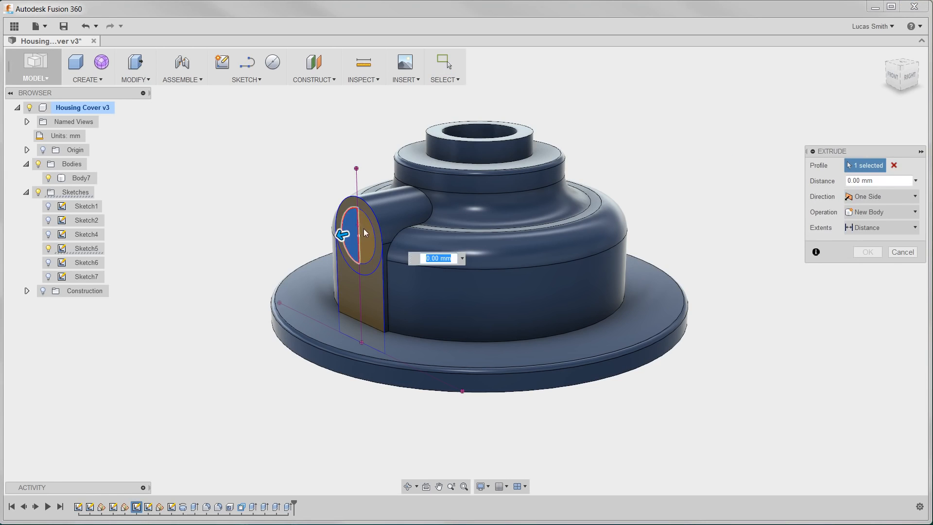
pyautogui.click(365, 233)
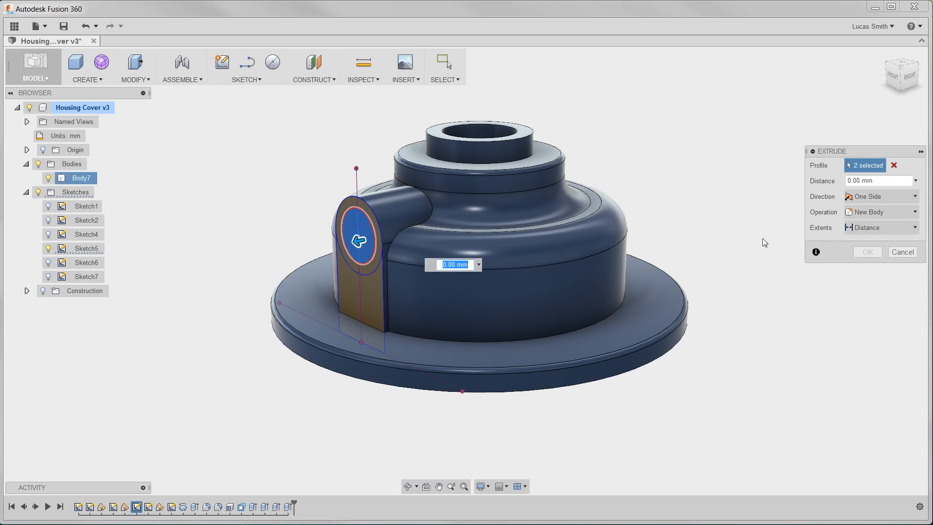
pyautogui.click(867, 214)
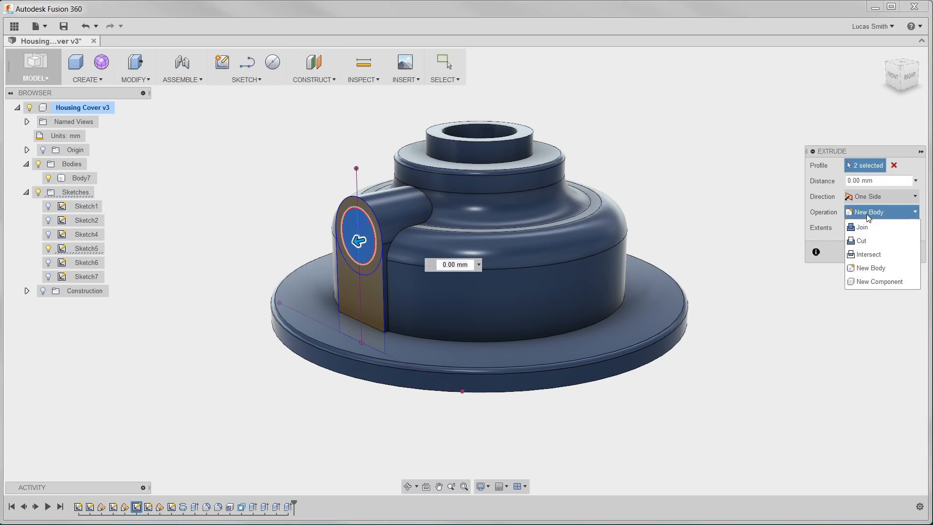
pyautogui.click(865, 241)
pyautogui.click(865, 242)
pyautogui.click(865, 271)
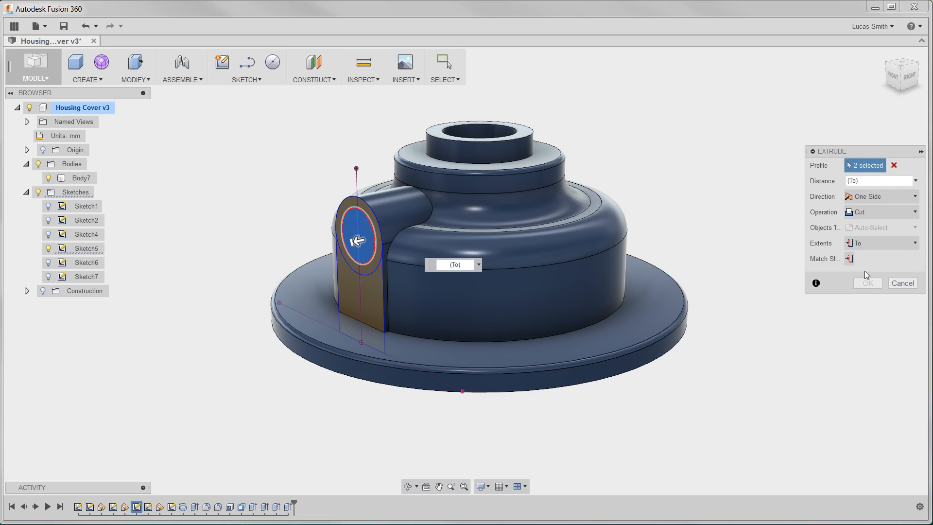
pyautogui.click(849, 259)
pyautogui.keyDown('shift'); pyautogui.moveTo(654, 402); pyautogui.dragTo(602, 342, button='middle'); pyautogui.keyUp('shift')
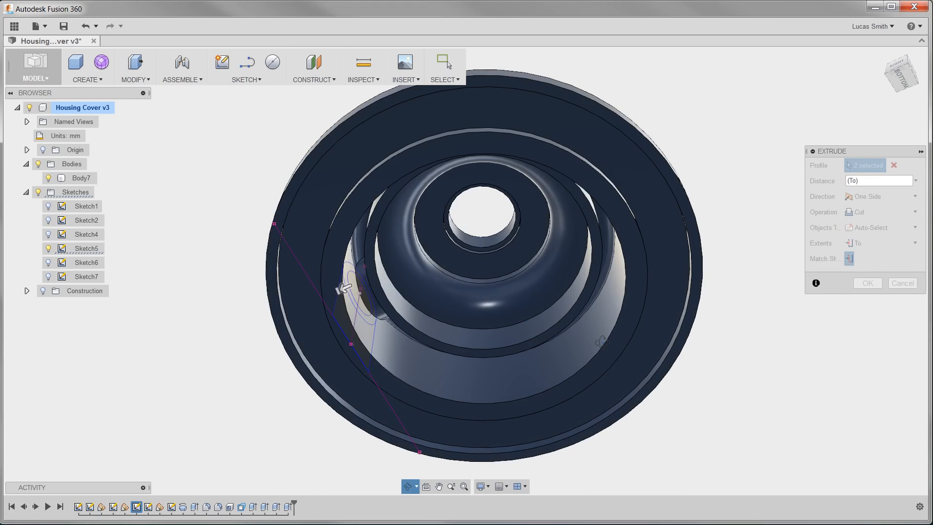
pyautogui.click(572, 331)
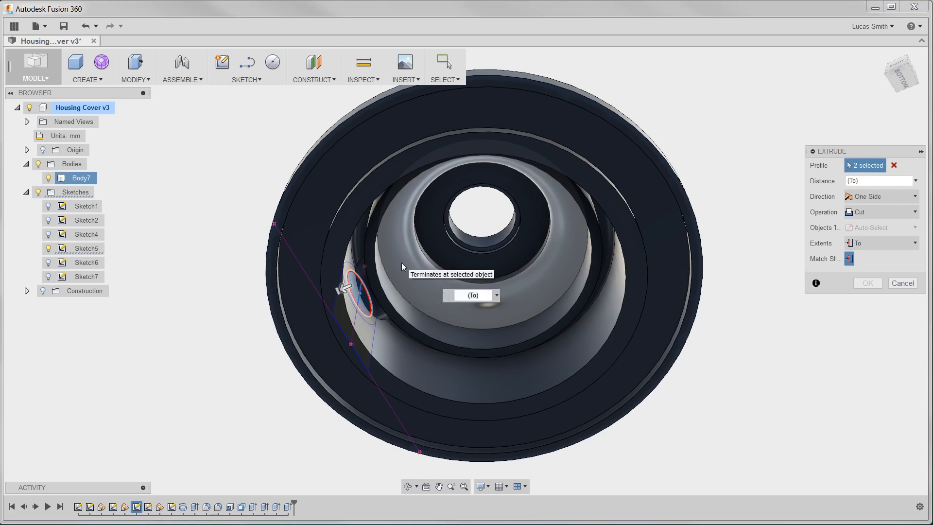
pyautogui.click(865, 299)
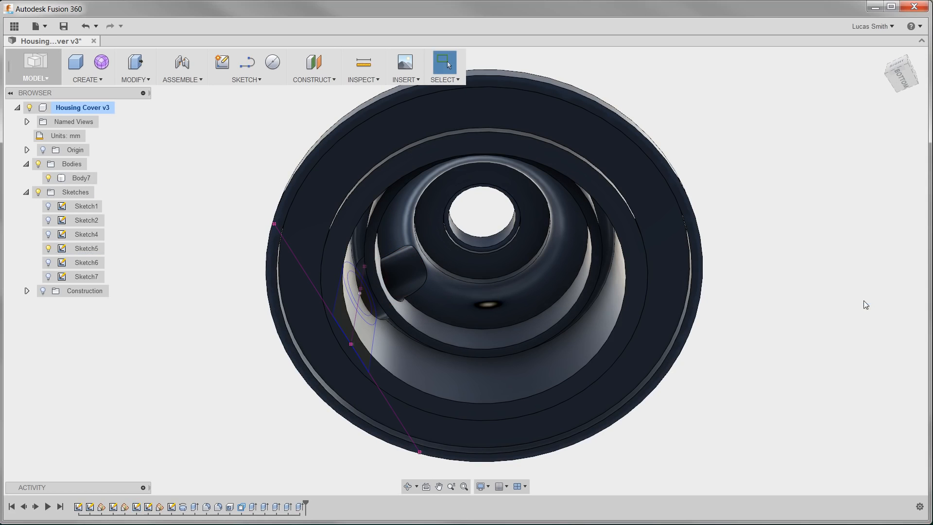
pyautogui.keyDown('shift'); pyautogui.moveTo(514, 258); pyautogui.dragTo(564, 328, button='middle'); pyautogui.keyUp('shift')
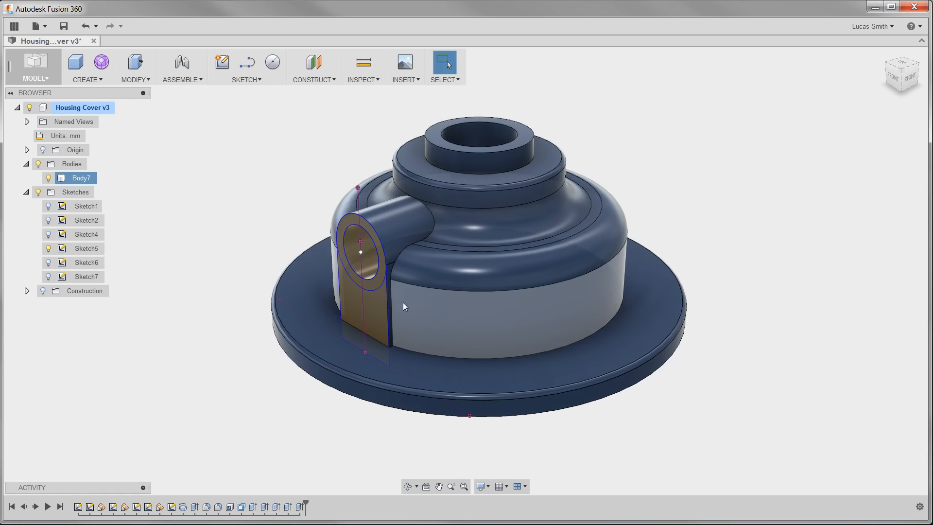
pyautogui.click(49, 249)
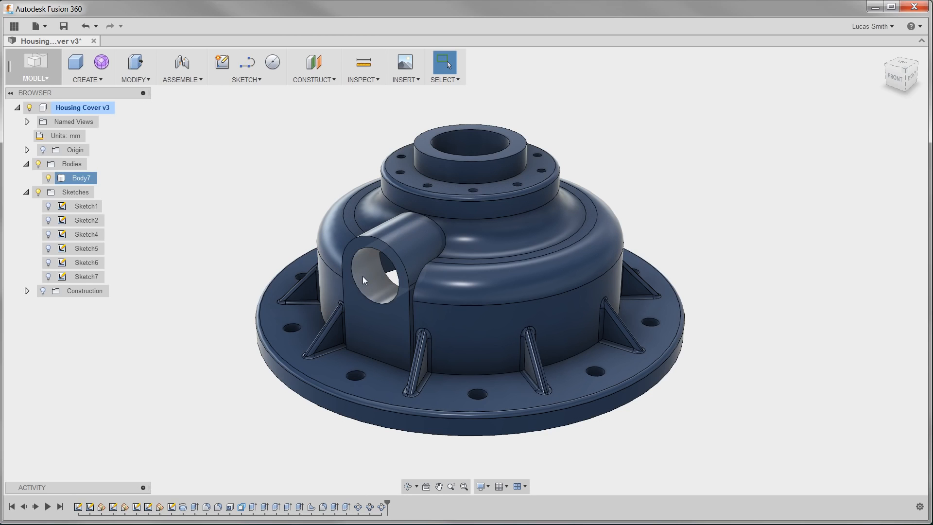
# Add a modeled ISO Metric thread to the side boss's bore with size 22.0 mm
pyautogui.click(106, 79)
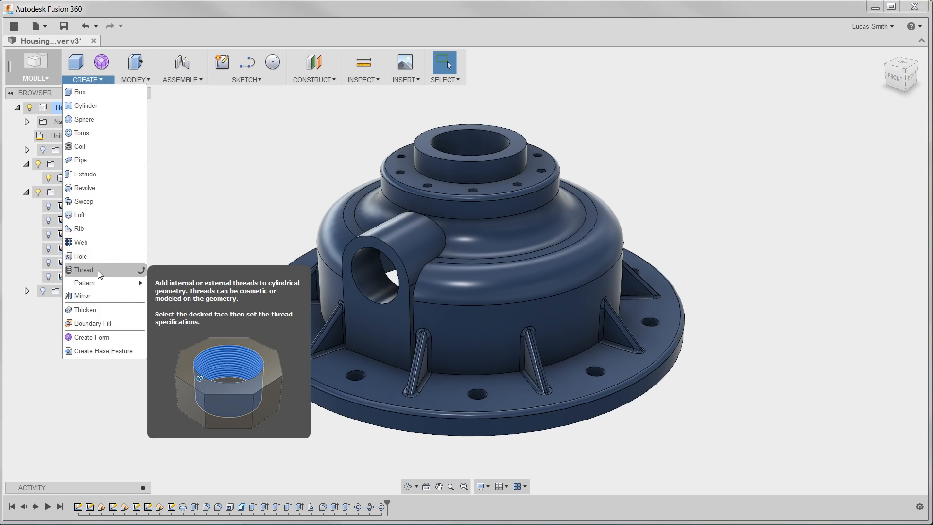
pyautogui.click(83, 270)
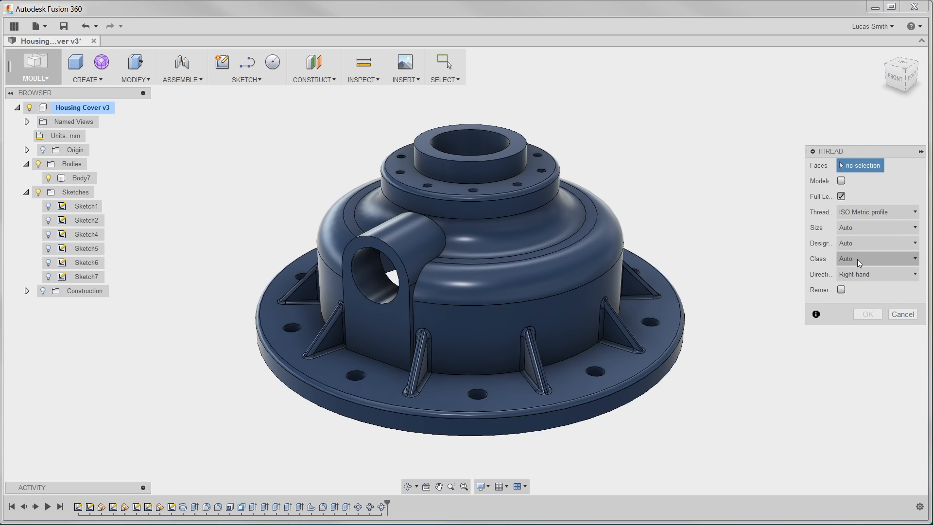
pyautogui.click(374, 284)
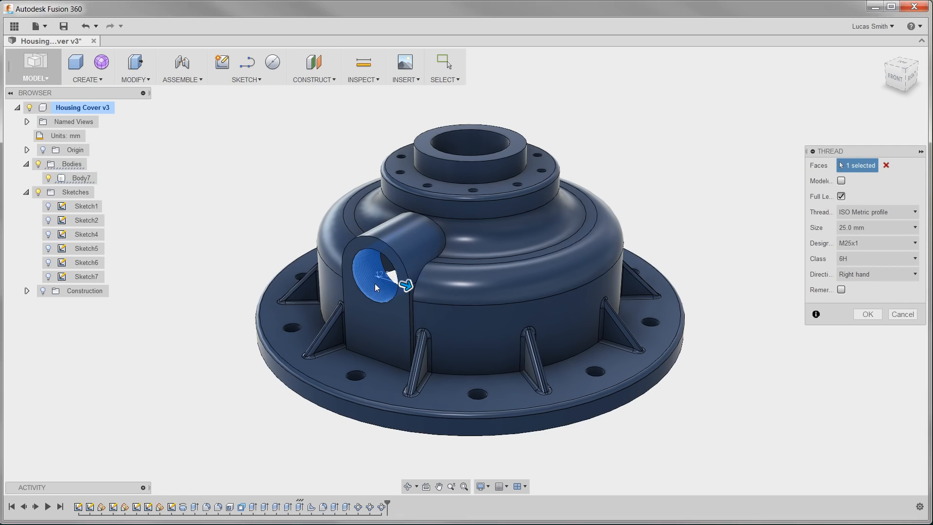
pyautogui.scroll(5, 374, 287)
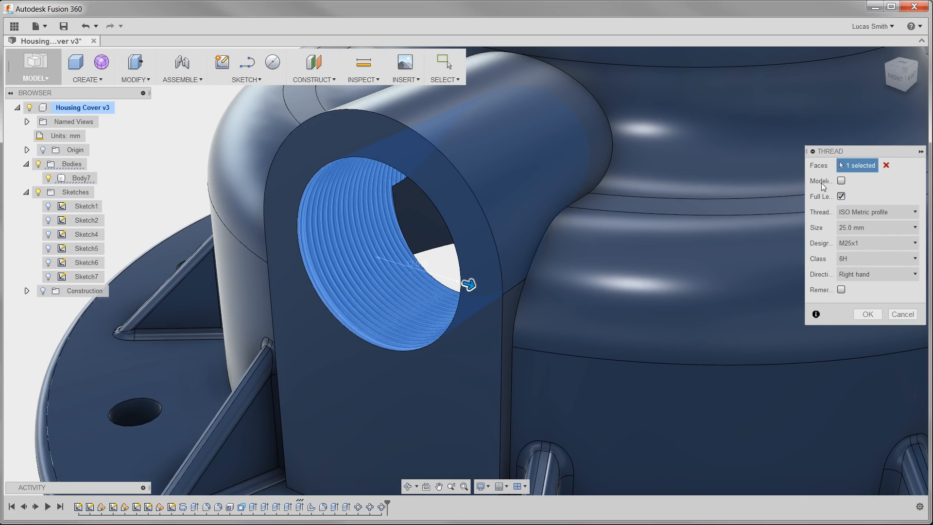
pyautogui.click(841, 181)
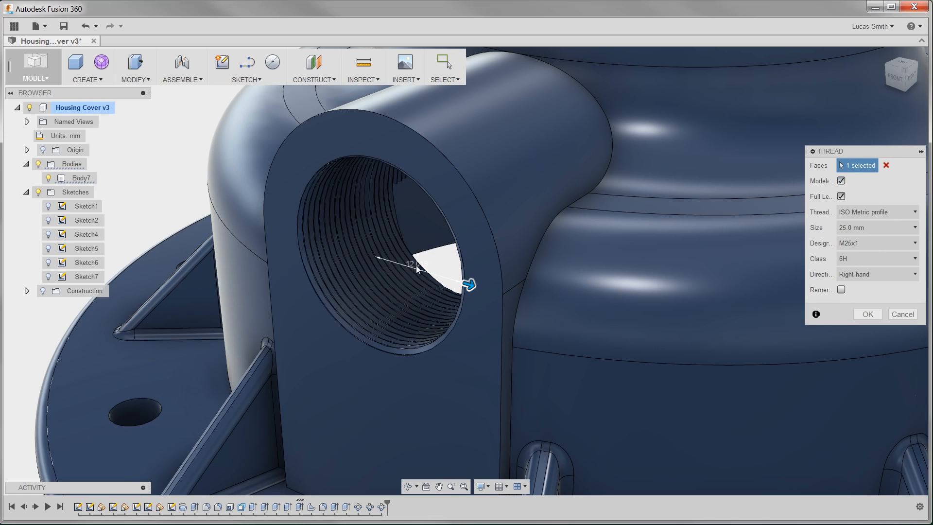
pyautogui.click(867, 229)
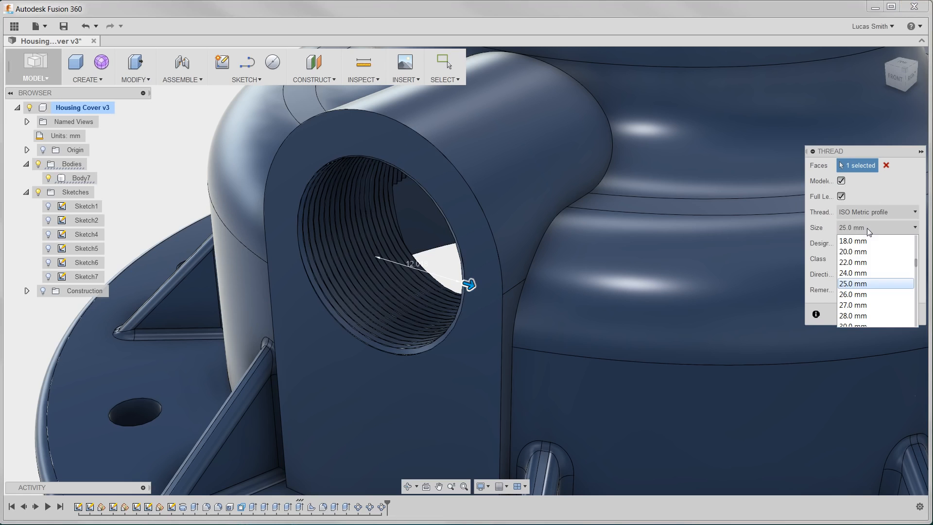
pyautogui.click(863, 262)
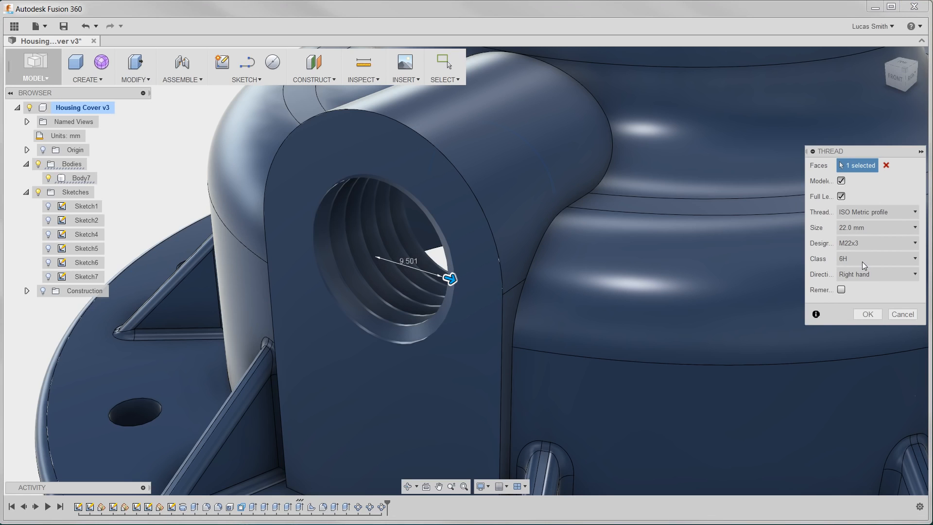
pyautogui.click(868, 314)
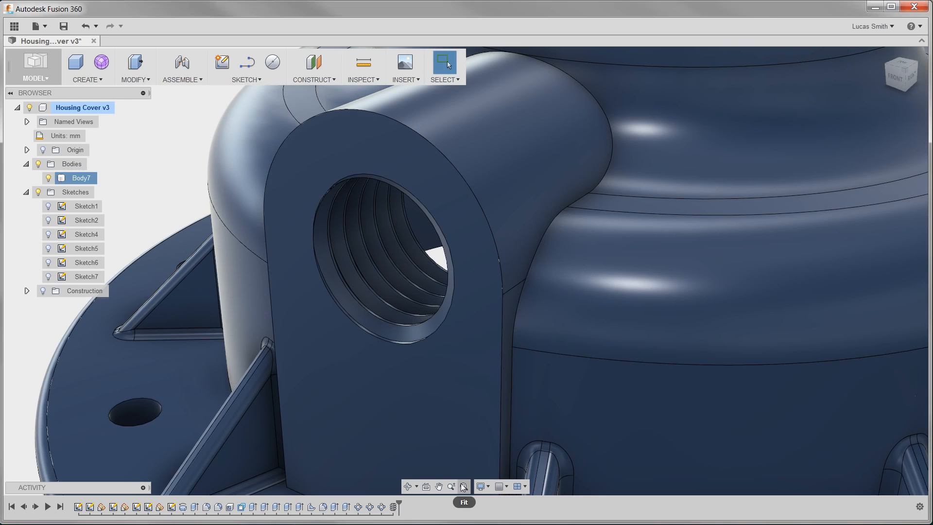
# Edit the middle tier's top fillet feature from the timeline and set its radius to 9.5 mm
pyautogui.click(463, 486)
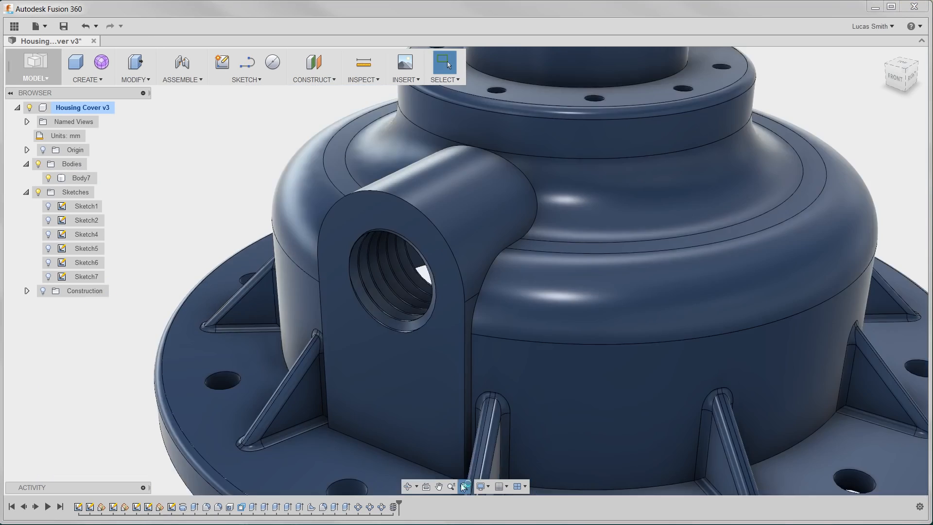
pyautogui.scroll(3, 470, 430)
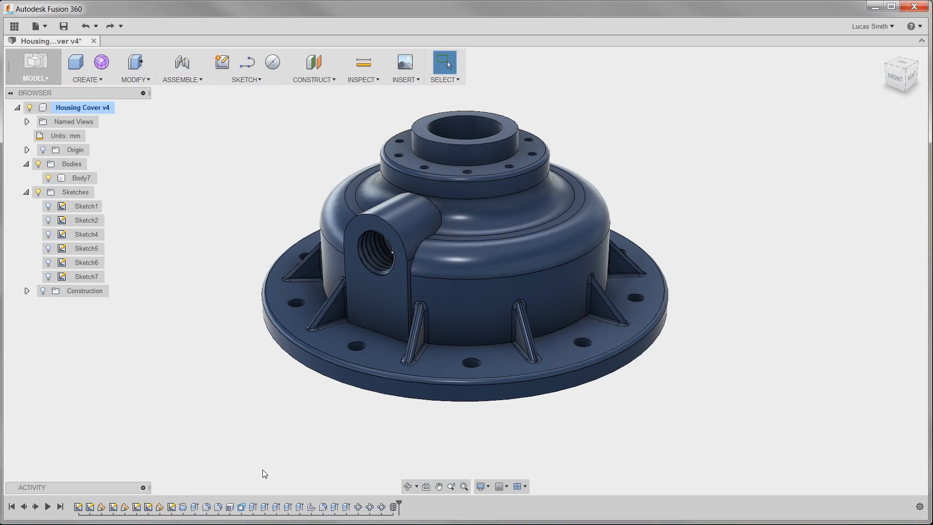
pyautogui.rightClick(207, 508)
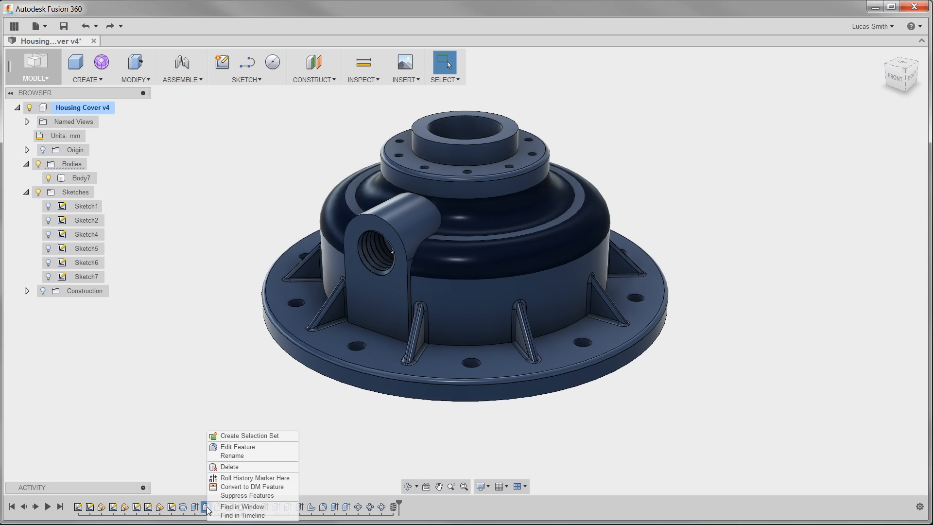
pyautogui.click(231, 448)
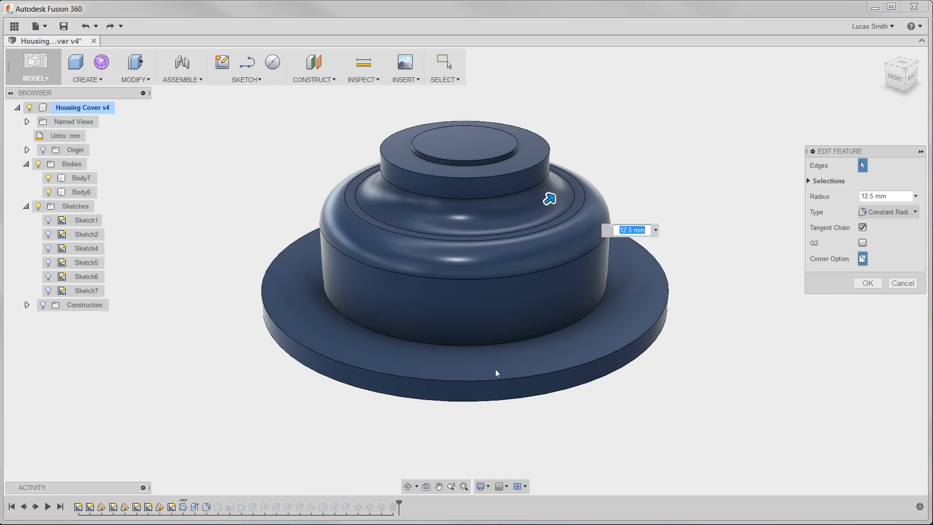
pyautogui.write('9.5')
pyautogui.press('Return')
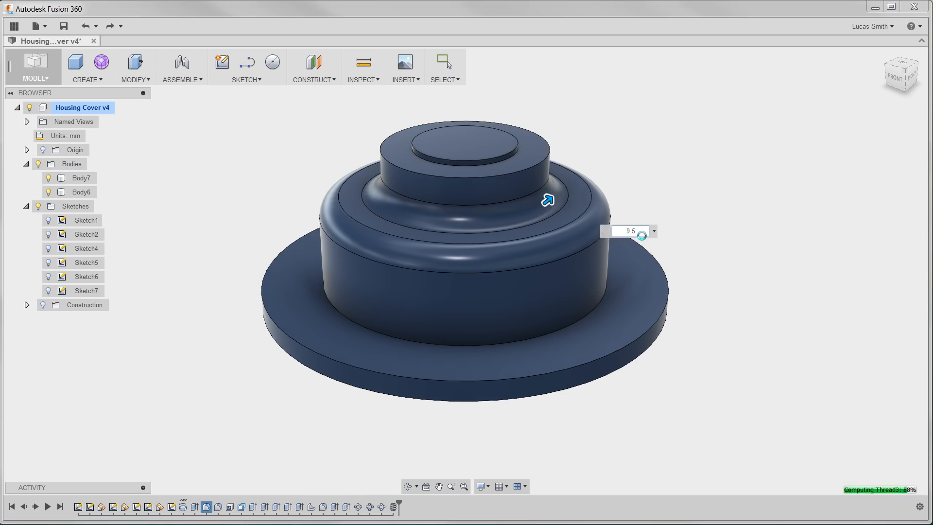
pyautogui.keyDown('shift'); pyautogui.moveTo(642, 236); pyautogui.dragTo(558, 220, button='middle'); pyautogui.keyUp('shift')
pyautogui.moveTo(549, 185); pyautogui.dragTo(638, 195)
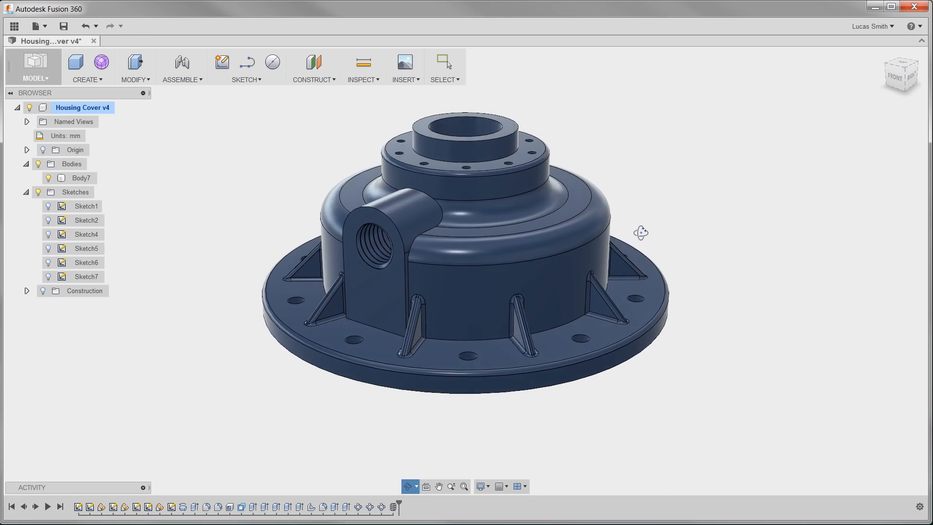